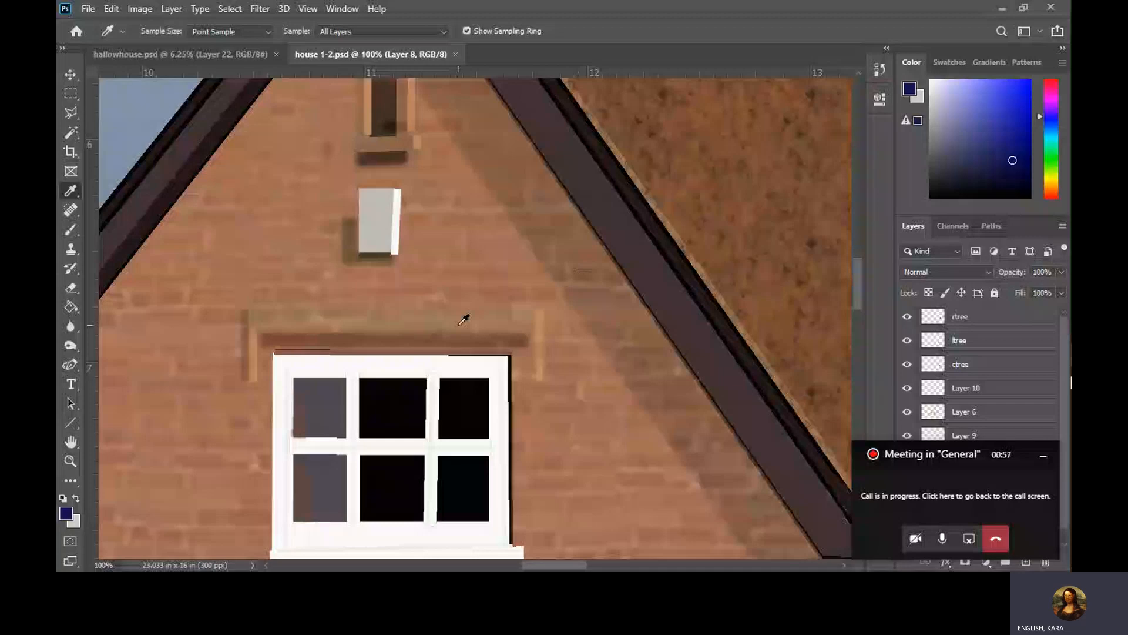
- Switch to hallowhouse.psd and compare the finished window sill shadow by toggling Layer 21's visibility
{"action": "left_click", "coordinate": [308, 9]}
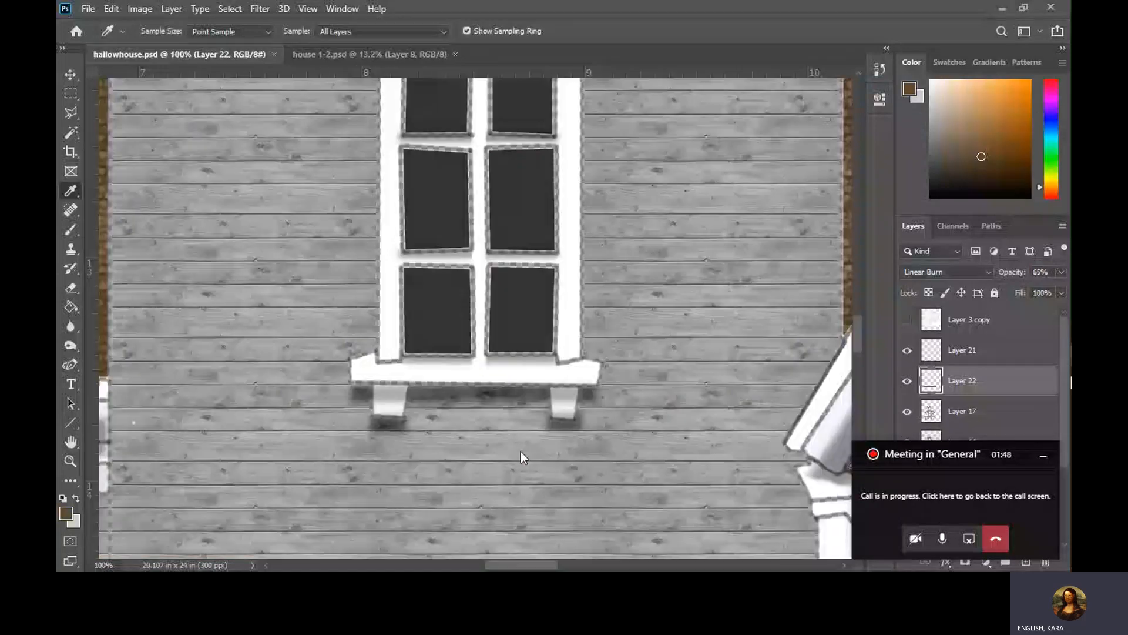
{"action": "left_click", "coordinate": [907, 351]}
{"action": "left_click", "coordinate": [907, 352]}
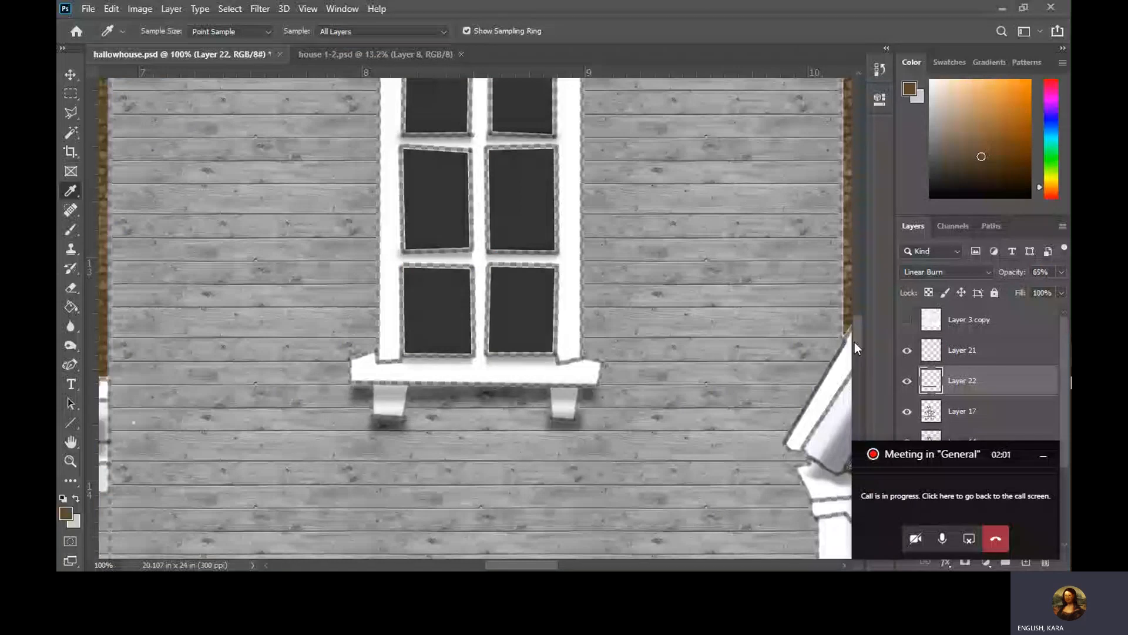
- Hide every layer except Layer 14 and make Layer 14 active, with the upper arched window's sill in view
{"action": "scroll", "coordinate": [855, 342], "scroll_direction": "up", "scroll_amount": 5}
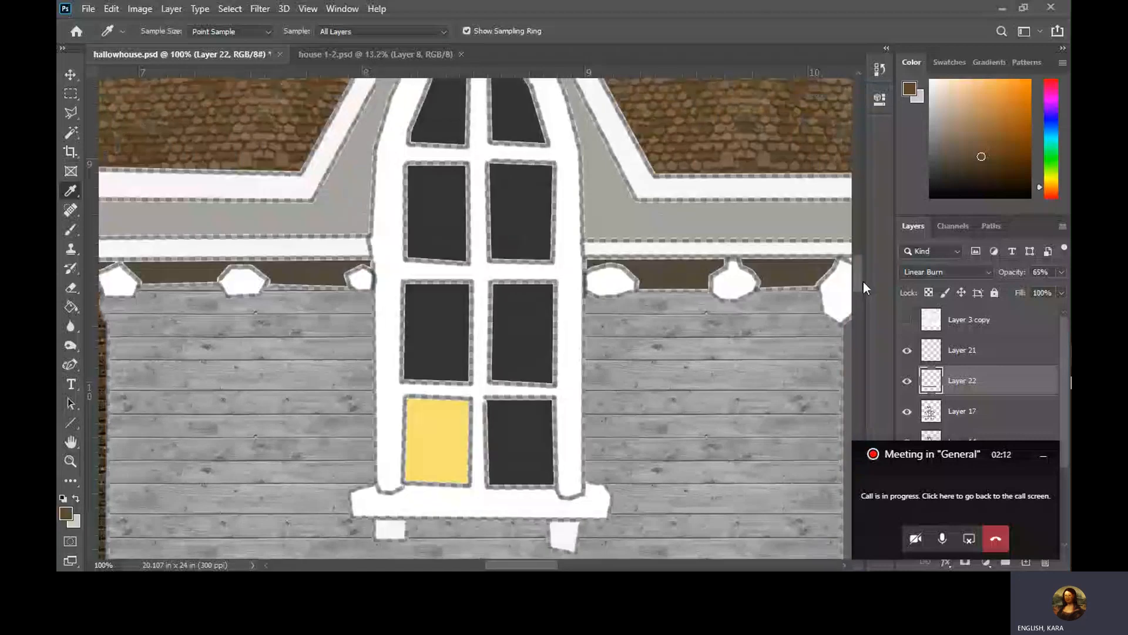
{"action": "mouse_move", "coordinate": [863, 280]}
{"action": "left_mouse_down"}
{"action": "mouse_move", "coordinate": [861, 271]}
{"action": "mouse_move", "coordinate": [861, 282]}
{"action": "left_mouse_up"}
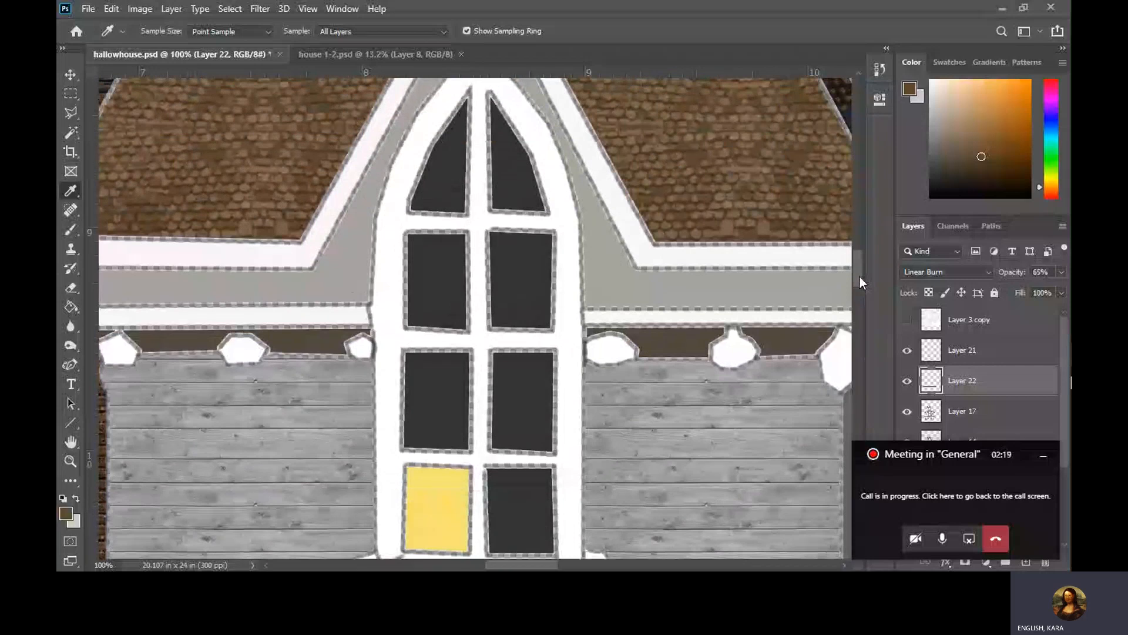
{"action": "left_click_drag", "start_coordinate": [859, 276], "coordinate": [859, 284]}
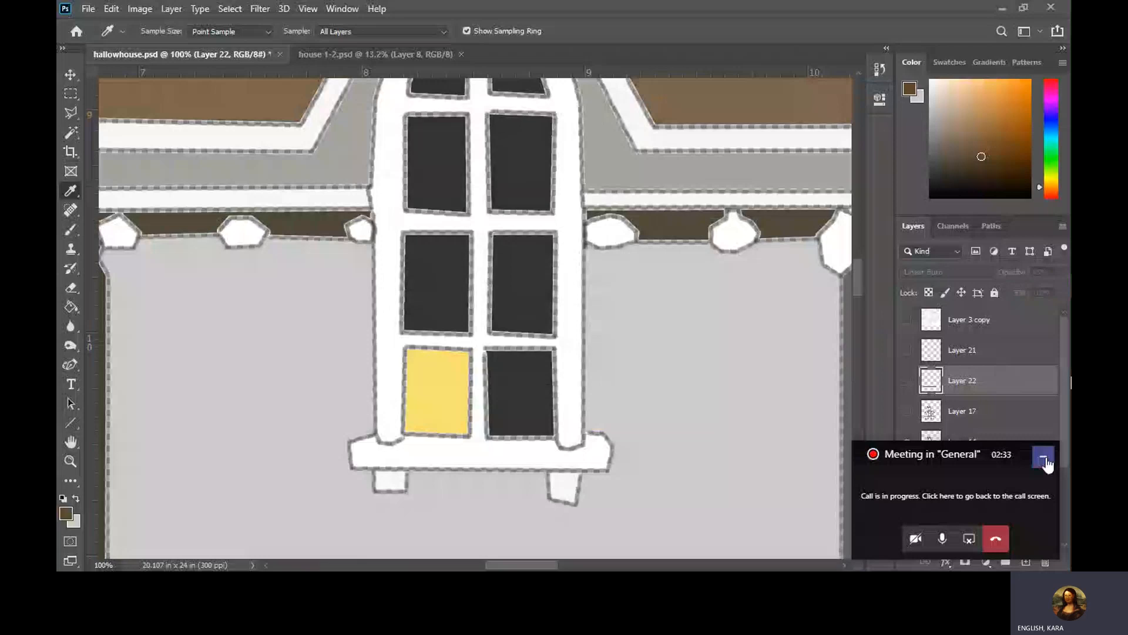
{"action": "left_click", "coordinate": [1044, 457]}
{"action": "left_click_drag", "start_coordinate": [1062, 435], "coordinate": [1062, 457]}
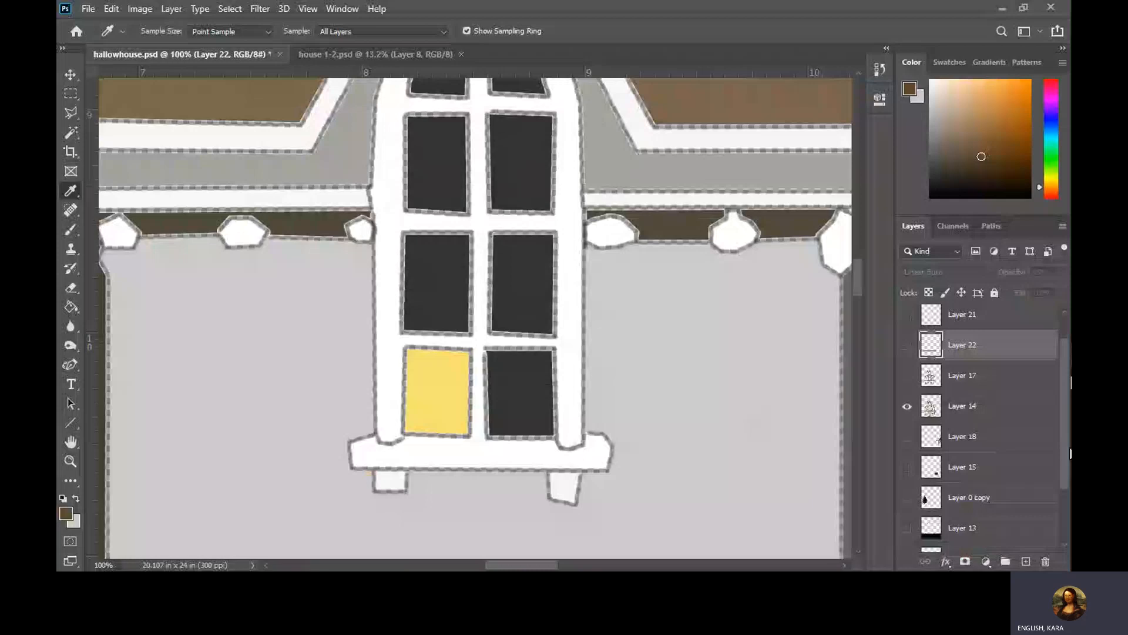
{"action": "left_click", "coordinate": [964, 405]}
- Outline the front face of the upper window's sill with the Polygonal Lasso tool
{"action": "left_click", "coordinate": [70, 93]}
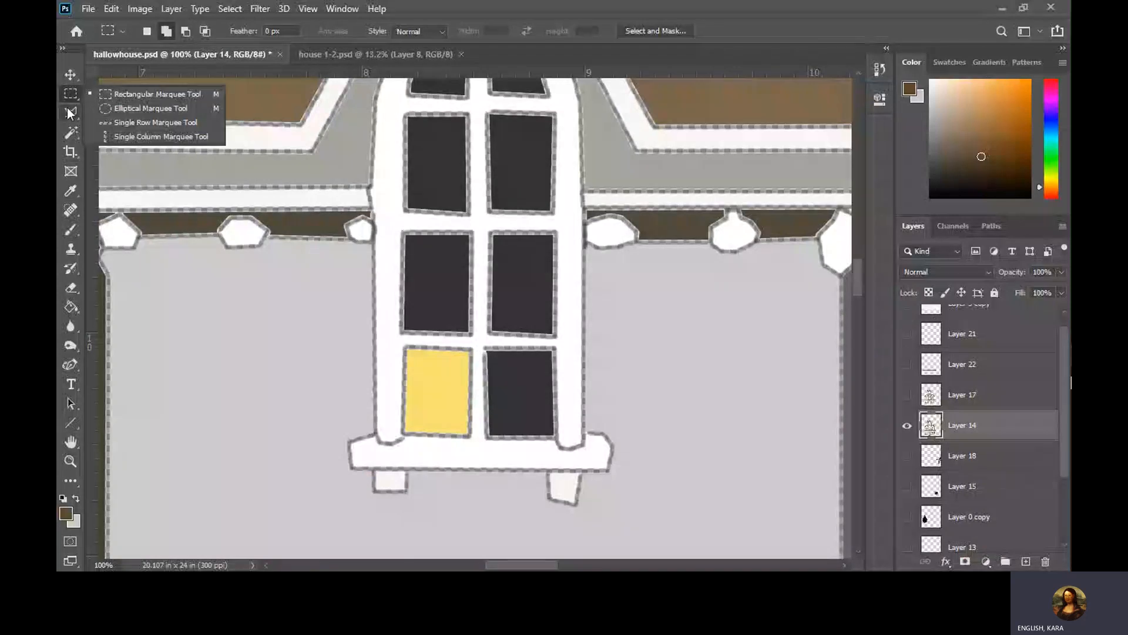
{"action": "left_click", "coordinate": [70, 113]}
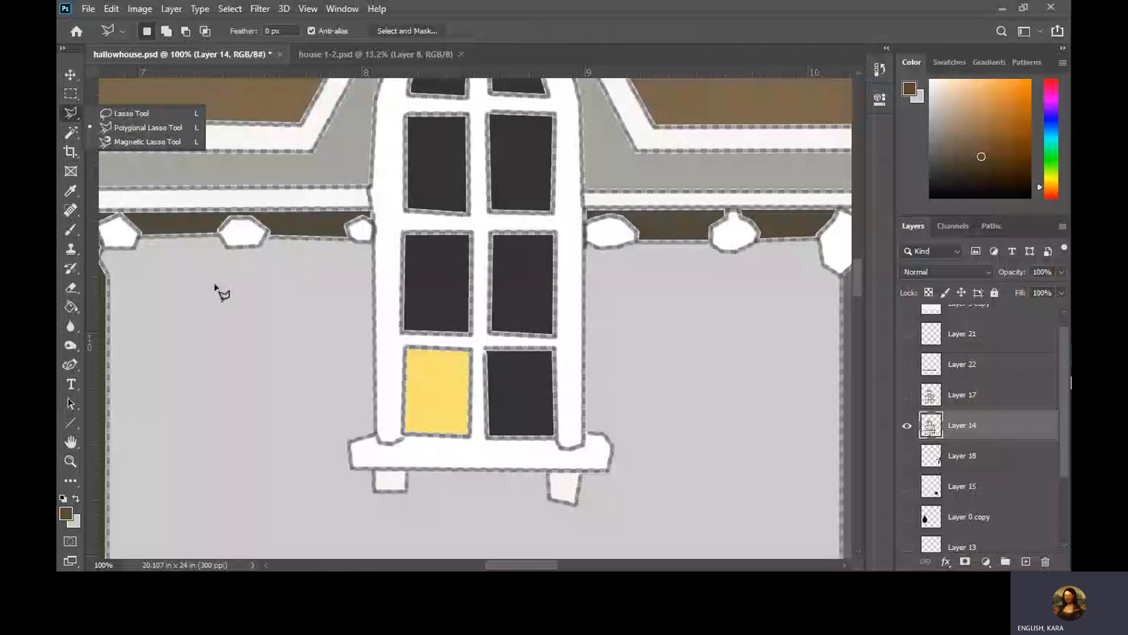
{"action": "left_click", "coordinate": [350, 446]}
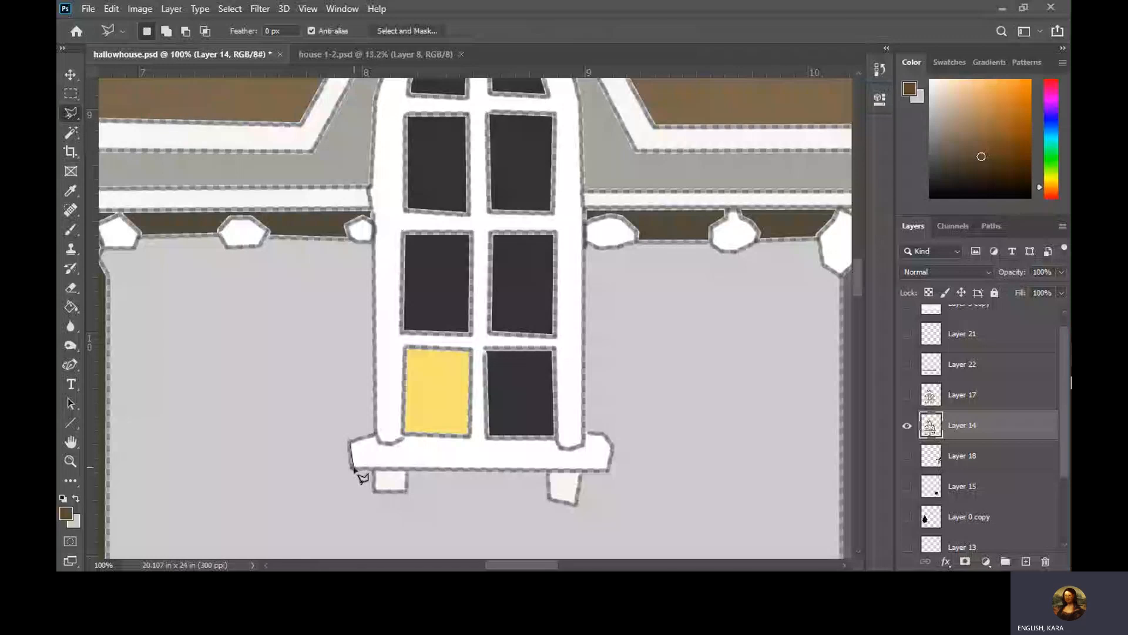
{"action": "left_click", "coordinate": [354, 469]}
{"action": "left_click", "coordinate": [608, 472]}
{"action": "left_click", "coordinate": [611, 447]}
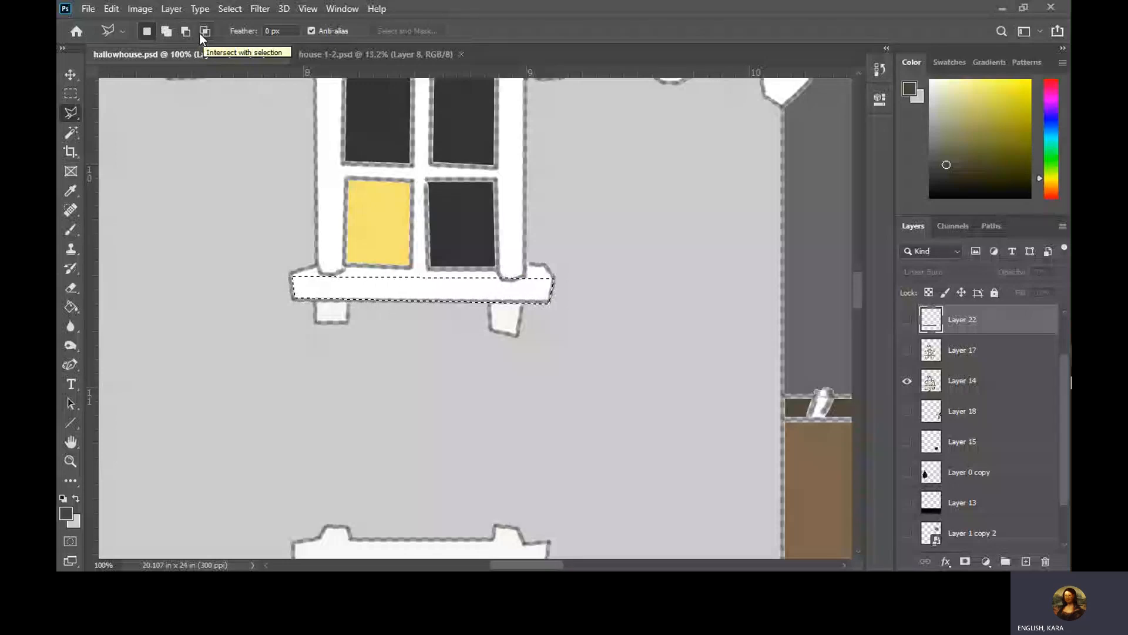
- Add the left bracket beneath the sill to the existing lasso selection
{"action": "left_click", "coordinate": [170, 31]}
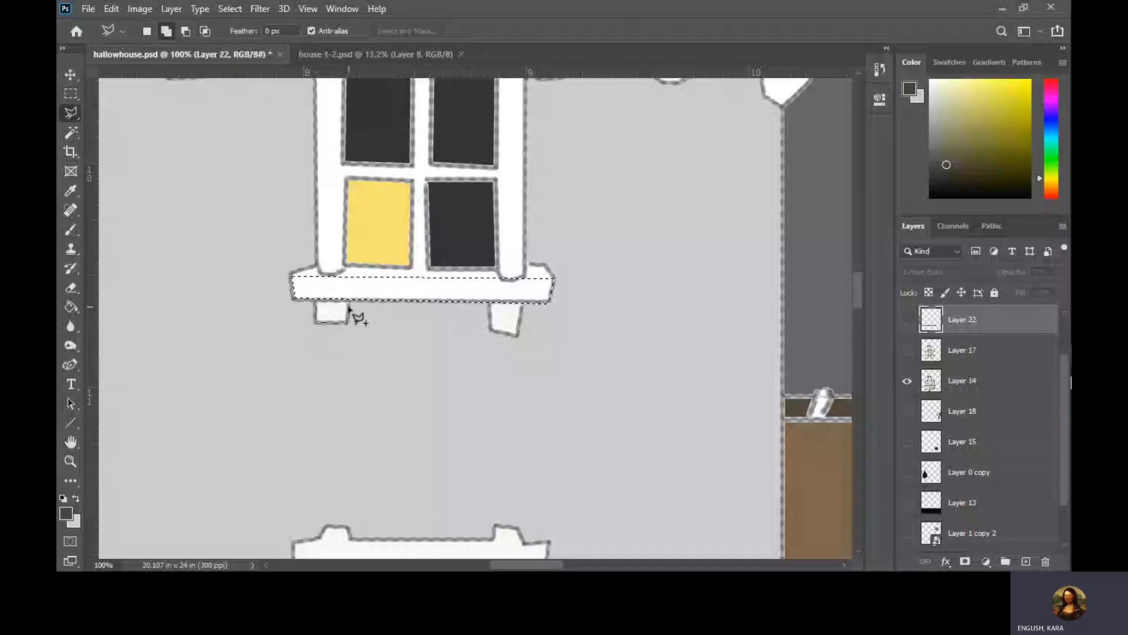
{"action": "left_click", "coordinate": [349, 306]}
{"action": "left_click", "coordinate": [348, 323]}
{"action": "left_click", "coordinate": [316, 323]}
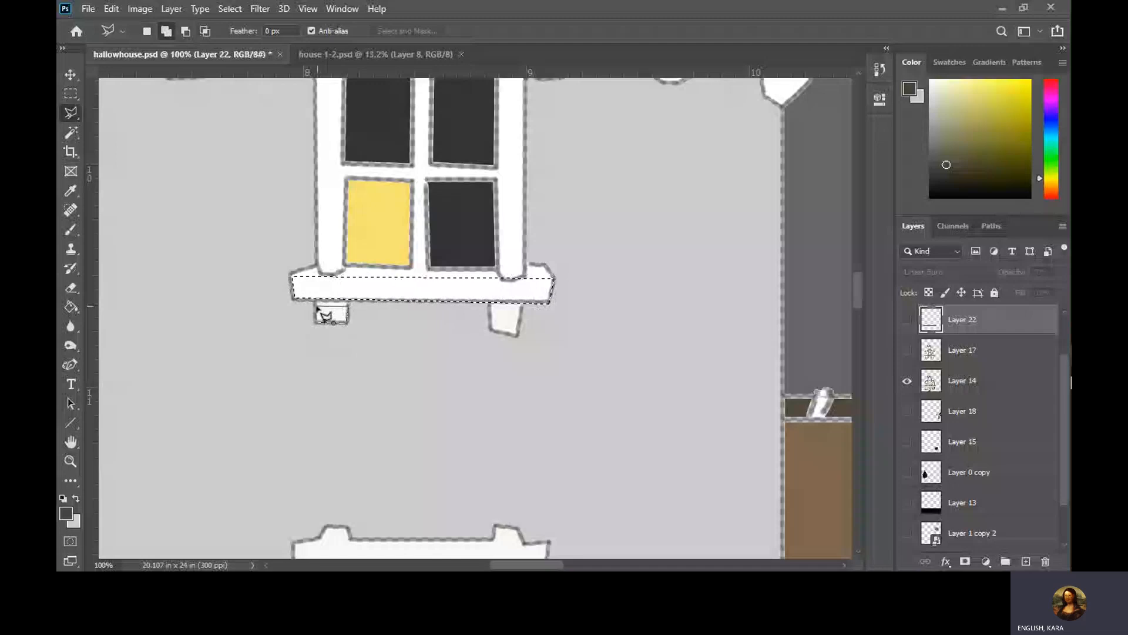
{"action": "left_click", "coordinate": [316, 307]}
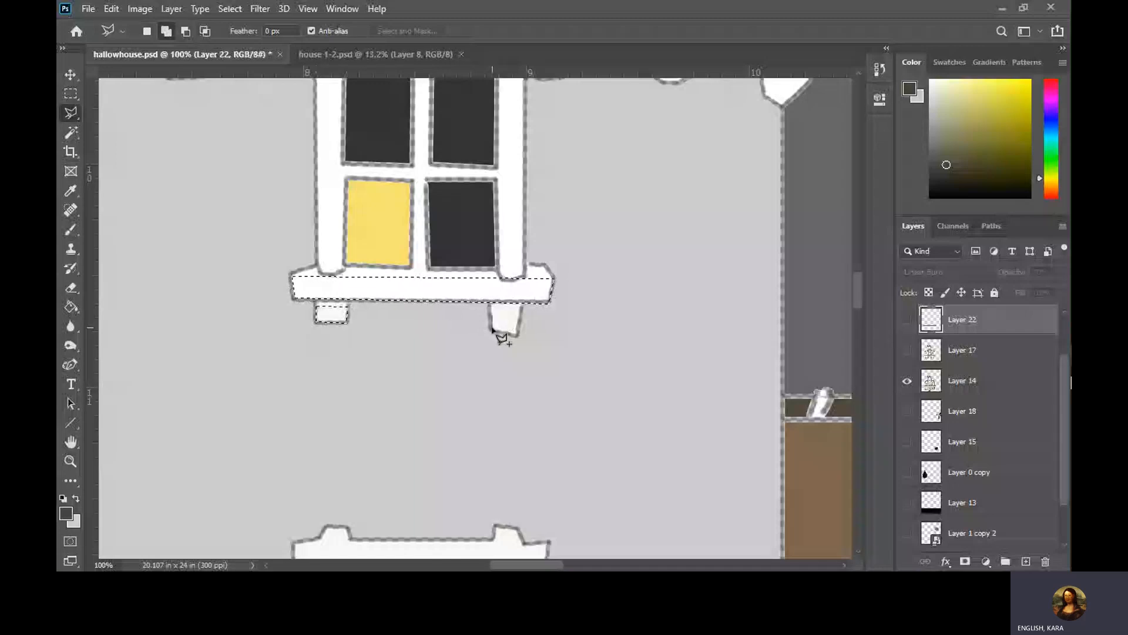
- Add the right bracket beneath the sill to the existing lasso selection
{"action": "left_click", "coordinate": [493, 330]}
{"action": "left_click", "coordinate": [518, 335]}
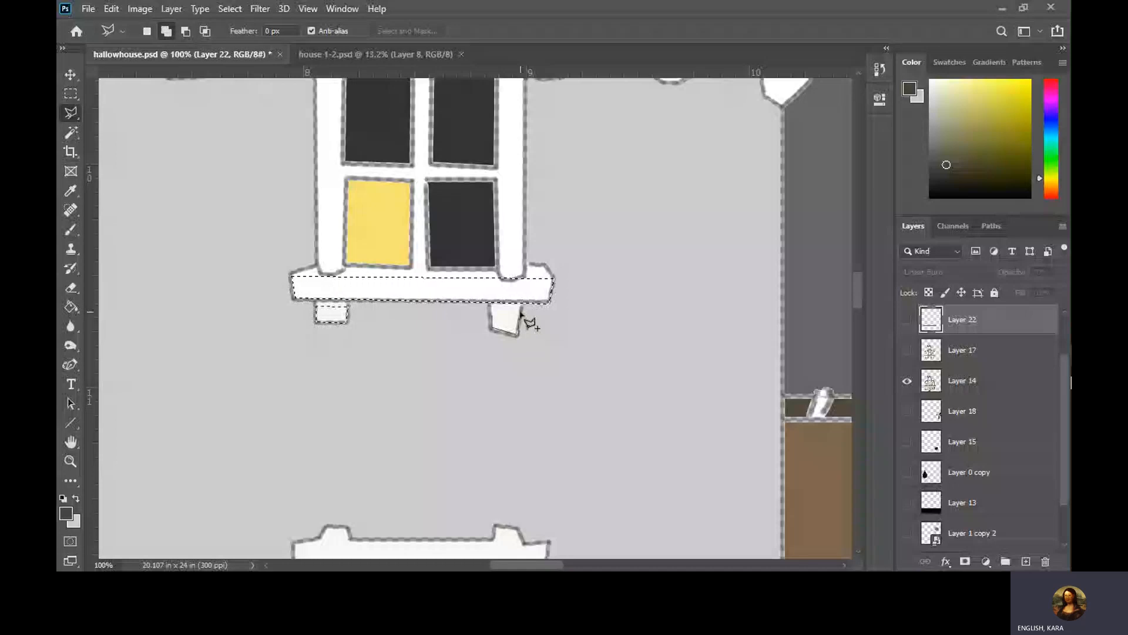
{"action": "left_click", "coordinate": [521, 312]}
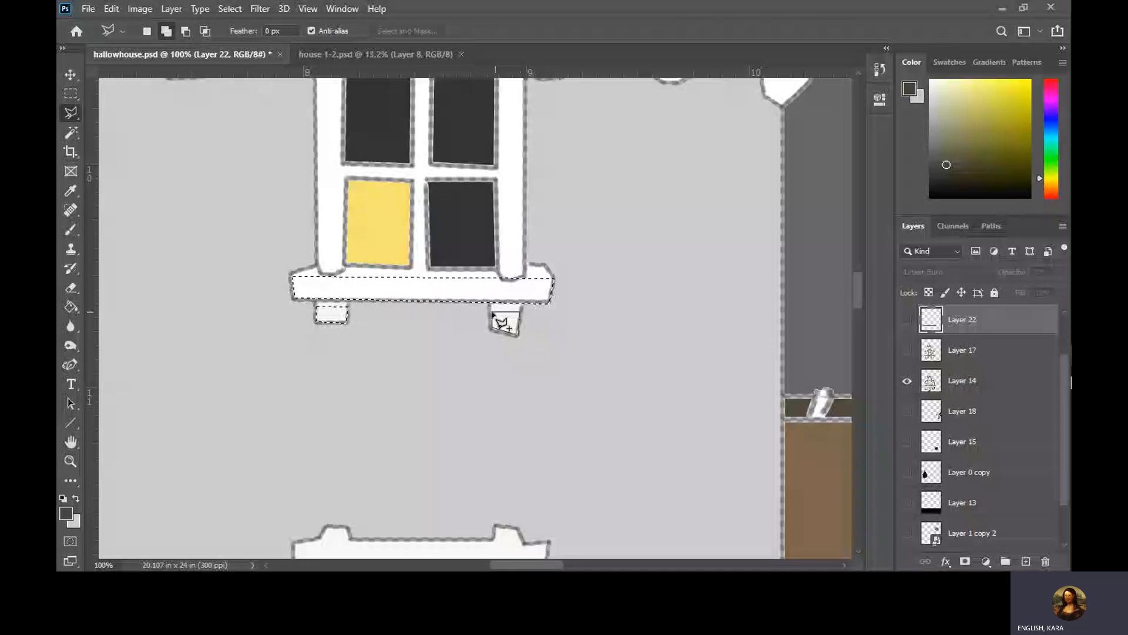
{"action": "left_click", "coordinate": [492, 314]}
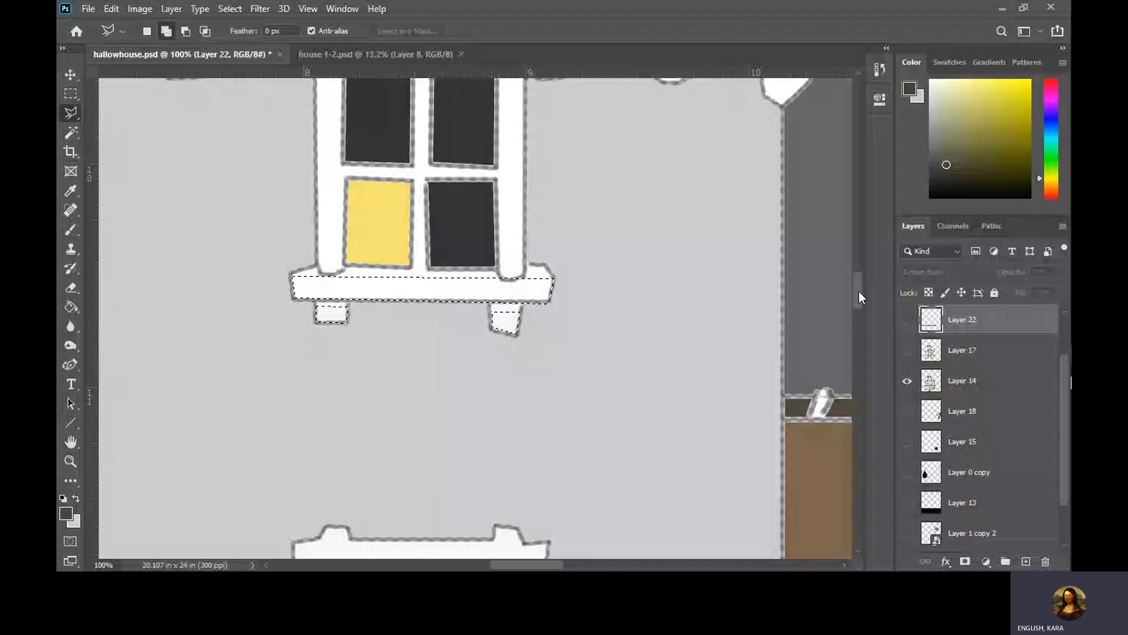
- Create a new layer above Layer 14, fill the sill and bracket selection with the dark foreground colour, and deselect
{"action": "left_click_drag", "start_coordinate": [858, 291], "coordinate": [854, 268]}
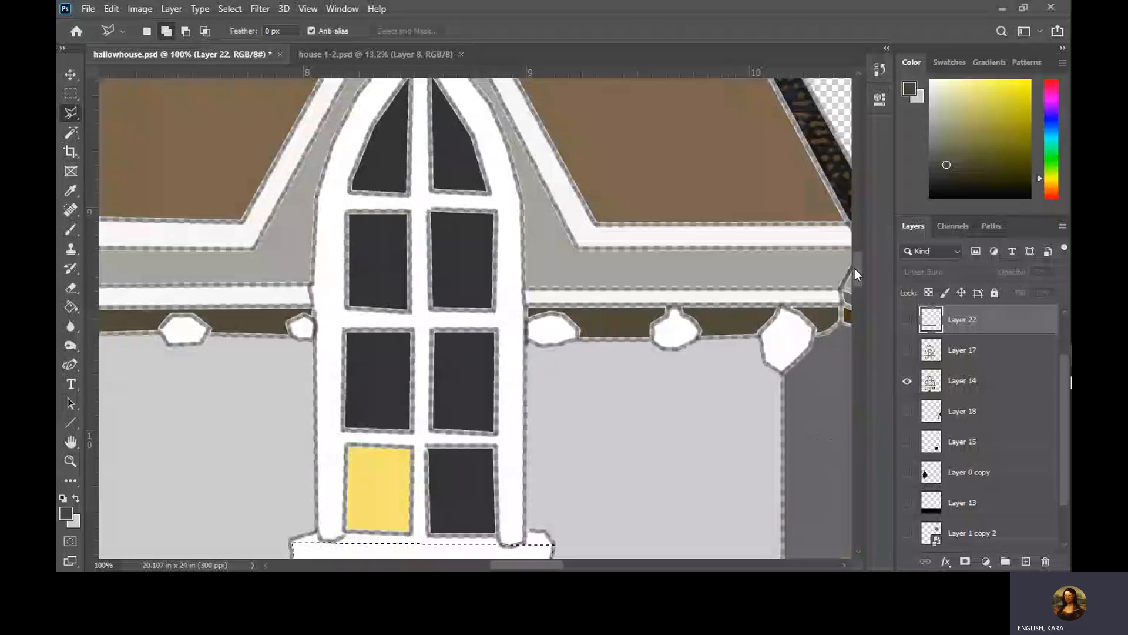
{"action": "mouse_move", "coordinate": [854, 268]}
{"action": "left_mouse_down"}
{"action": "mouse_move", "coordinate": [844, 259]}
{"action": "mouse_move", "coordinate": [844, 277]}
{"action": "left_mouse_up"}
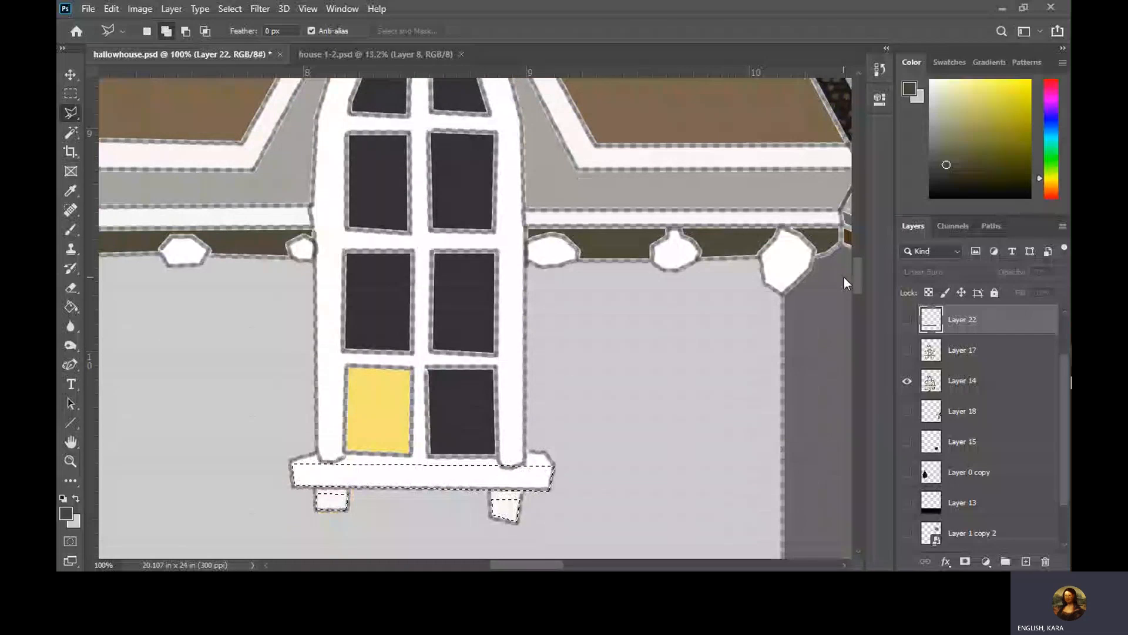
{"action": "mouse_move", "coordinate": [844, 276]}
{"action": "left_mouse_down"}
{"action": "mouse_move", "coordinate": [858, 275]}
{"action": "mouse_move", "coordinate": [861, 290]}
{"action": "left_mouse_up"}
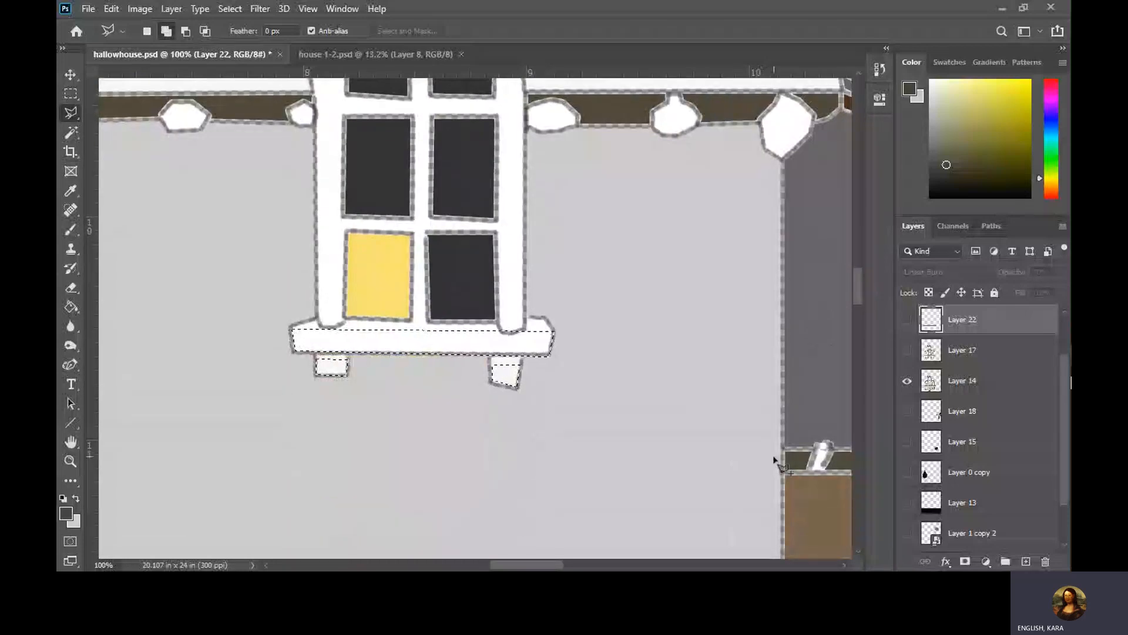
{"action": "left_click", "coordinate": [1003, 381]}
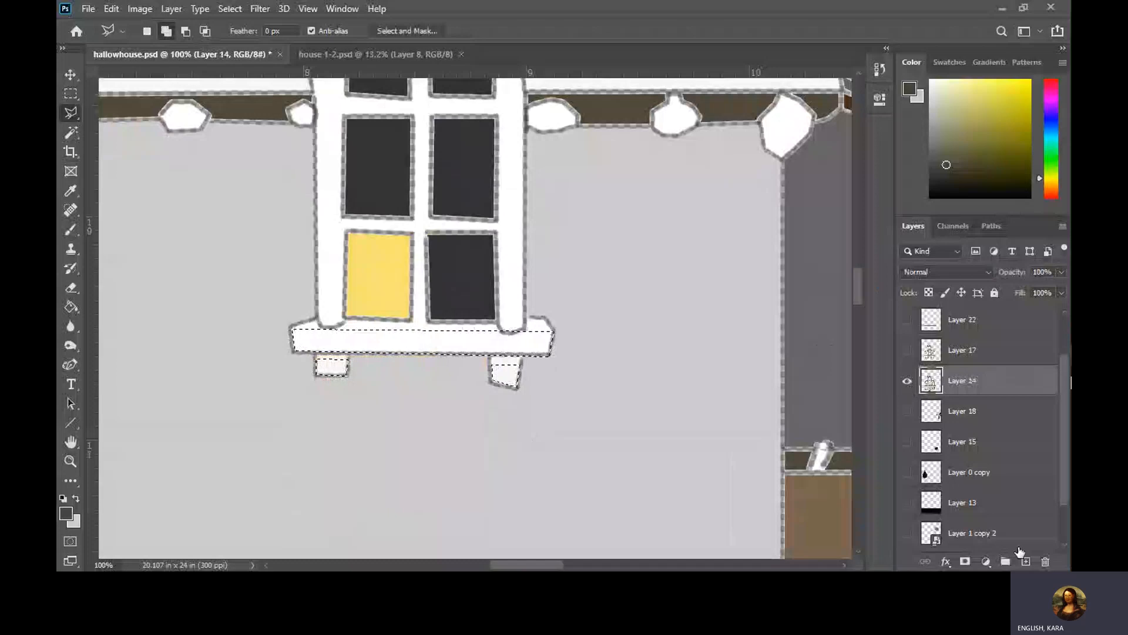
{"action": "left_click", "coordinate": [1025, 562]}
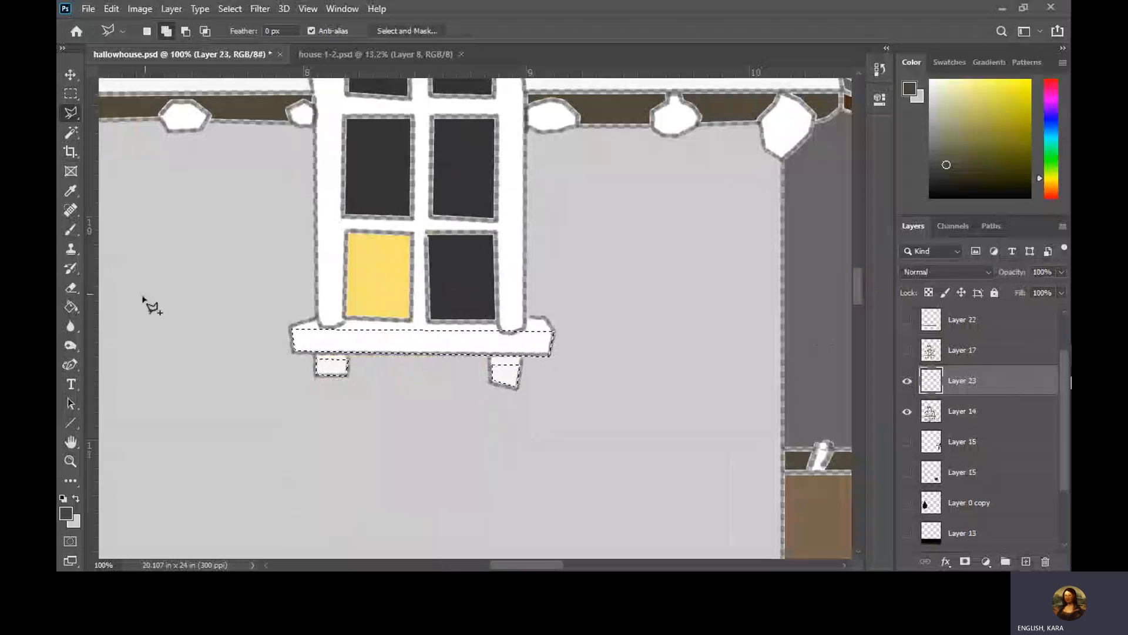
{"action": "key", "text": "g"}
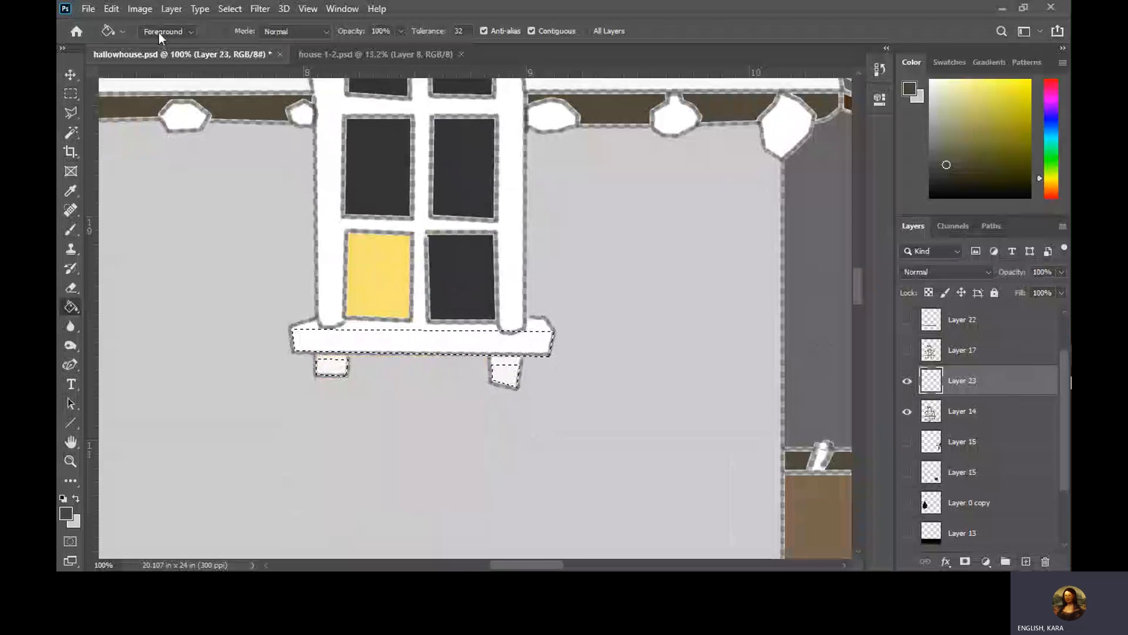
{"action": "left_click", "coordinate": [340, 333]}
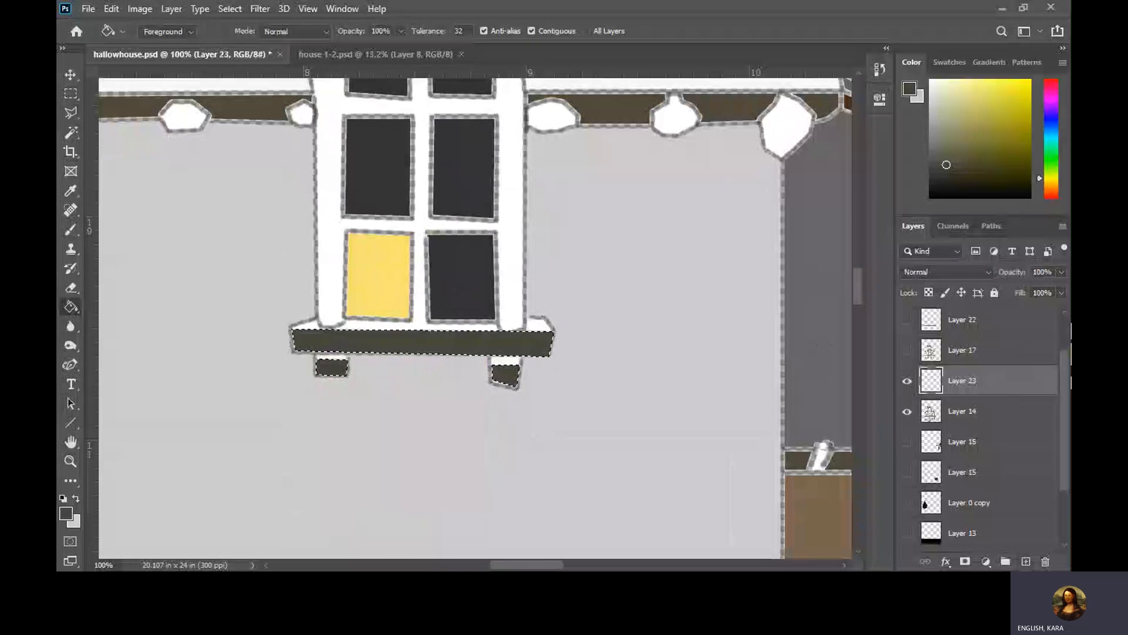
{"action": "key", "text": "super+d"}
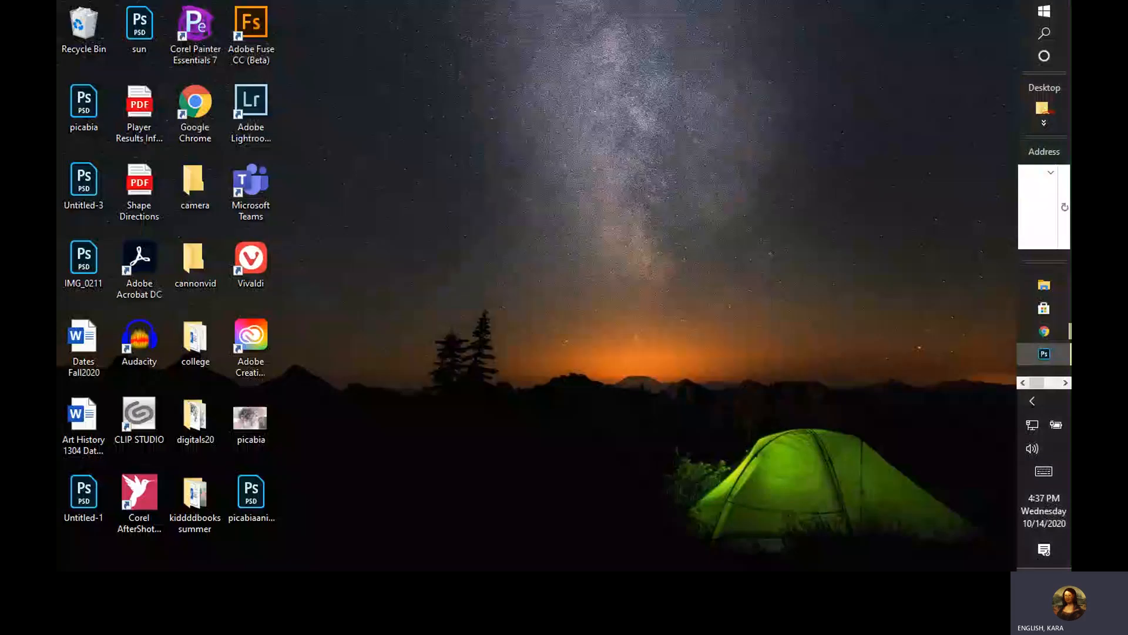
{"action": "key", "text": "super+d"}
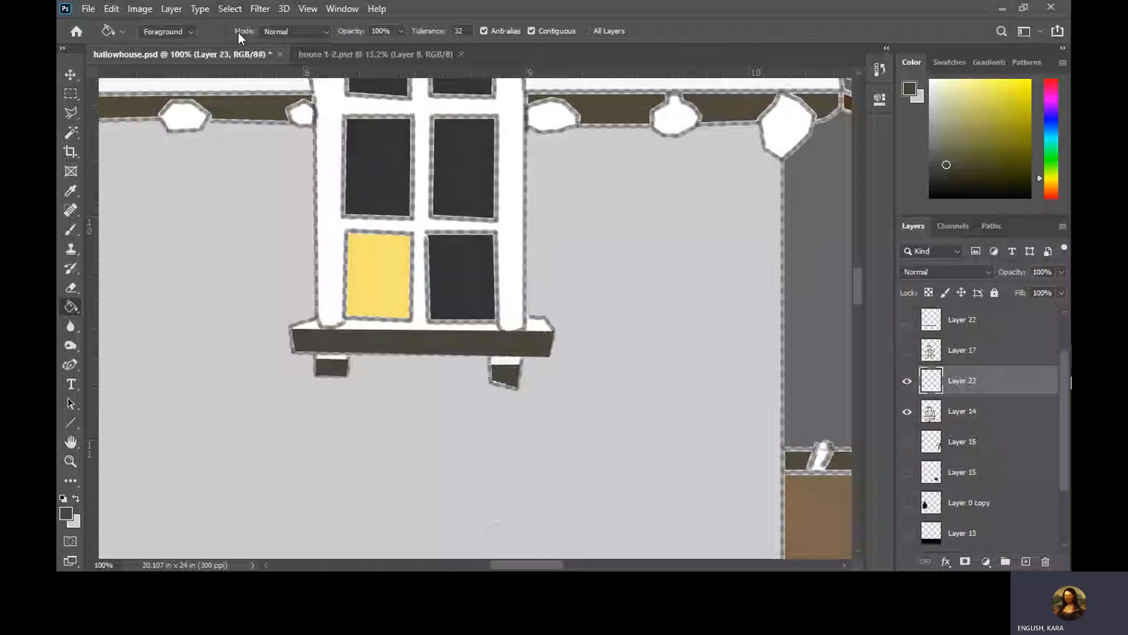
- Apply a Gaussian Blur with a radius of 4.5 pixels to the dark sill shadow
{"action": "left_click", "coordinate": [259, 9]}
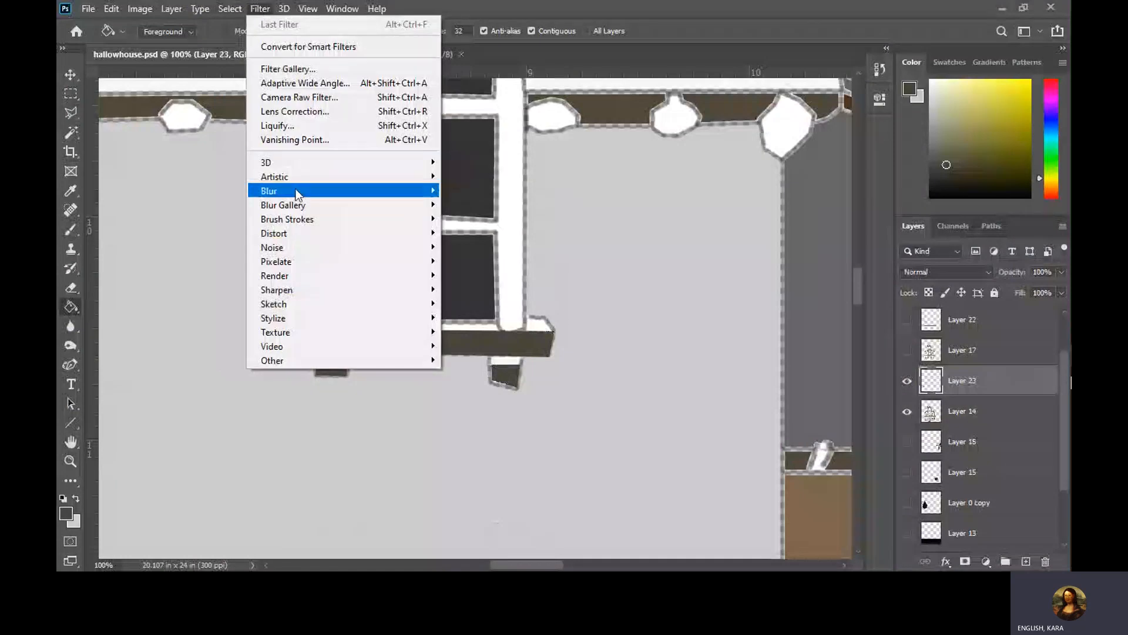
{"action": "mouse_move", "coordinate": [294, 190]}
{"action": "left_click", "coordinate": [515, 251]}
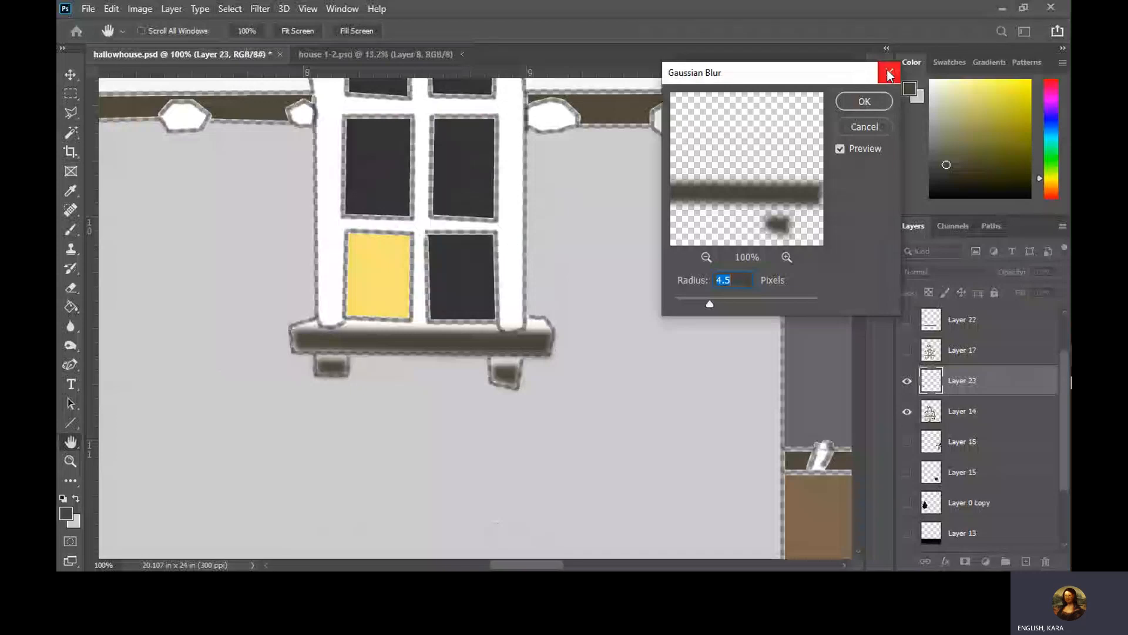
{"action": "left_click", "coordinate": [875, 100]}
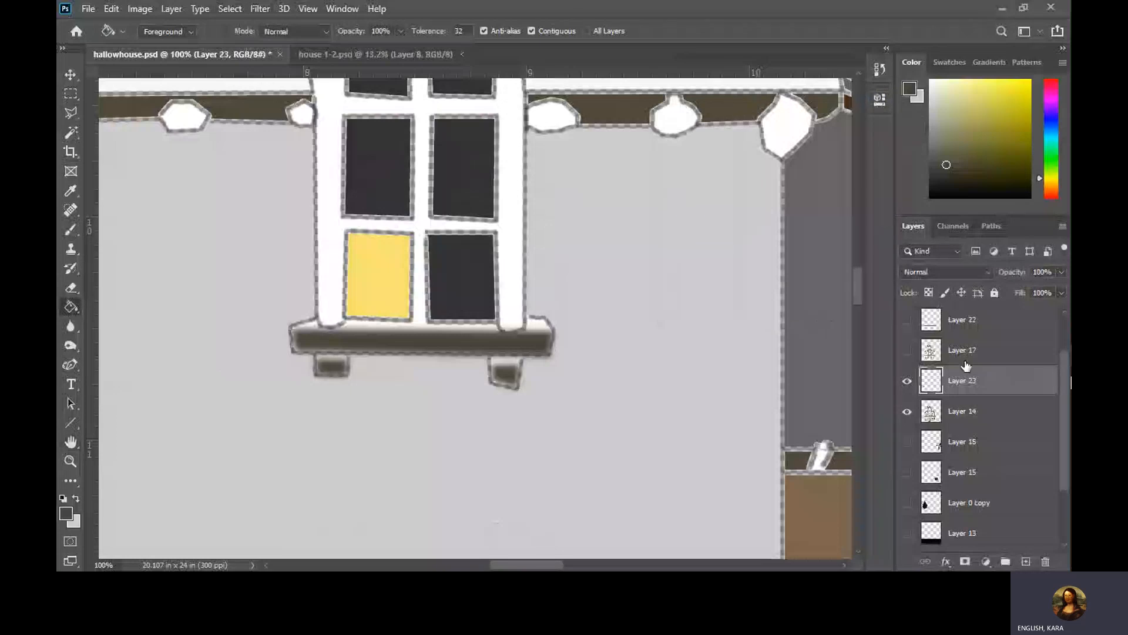
- Move the shadow layer above Layer 17, show Layer 17, and keep the shadow layer active
{"action": "left_click_drag", "start_coordinate": [975, 382], "coordinate": [969, 352]}
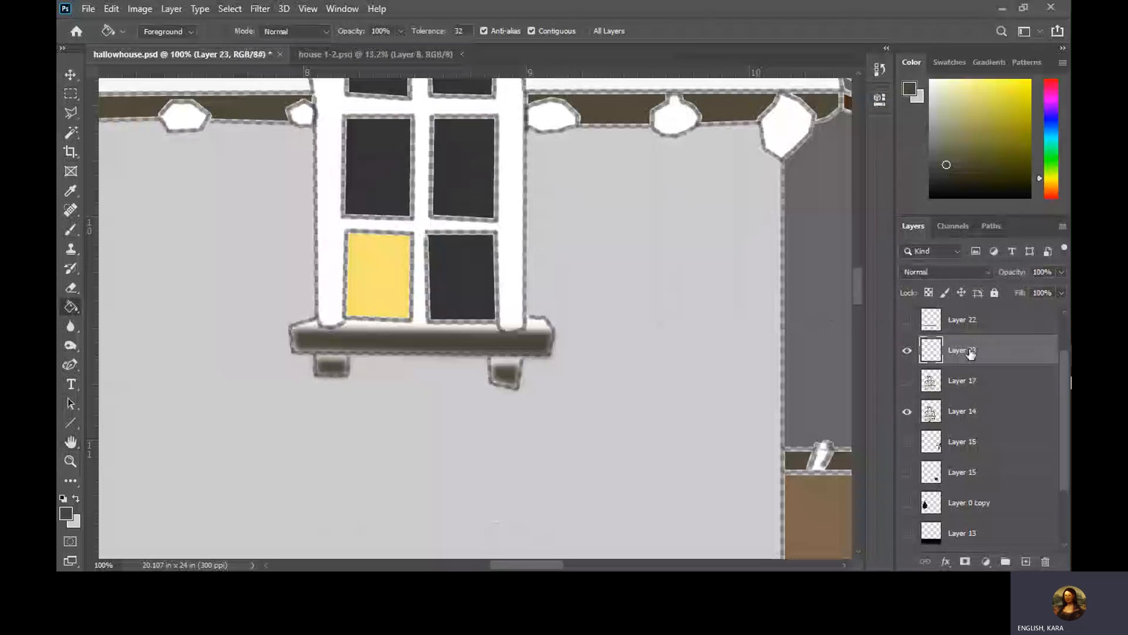
{"action": "left_click", "coordinate": [908, 381]}
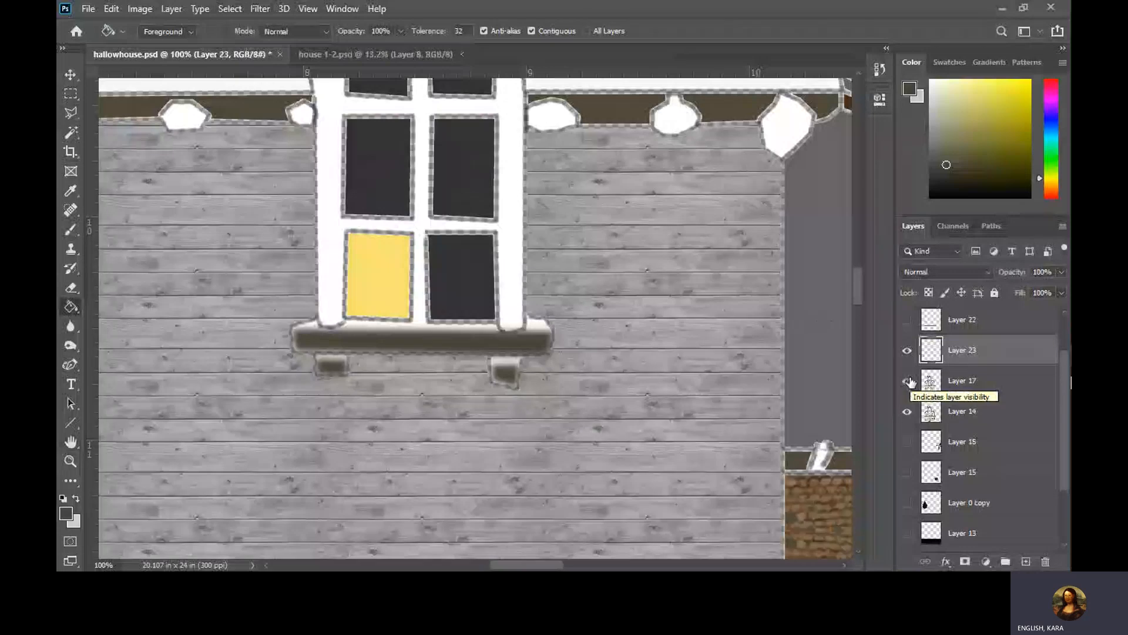
{"action": "left_click", "coordinate": [960, 377]}
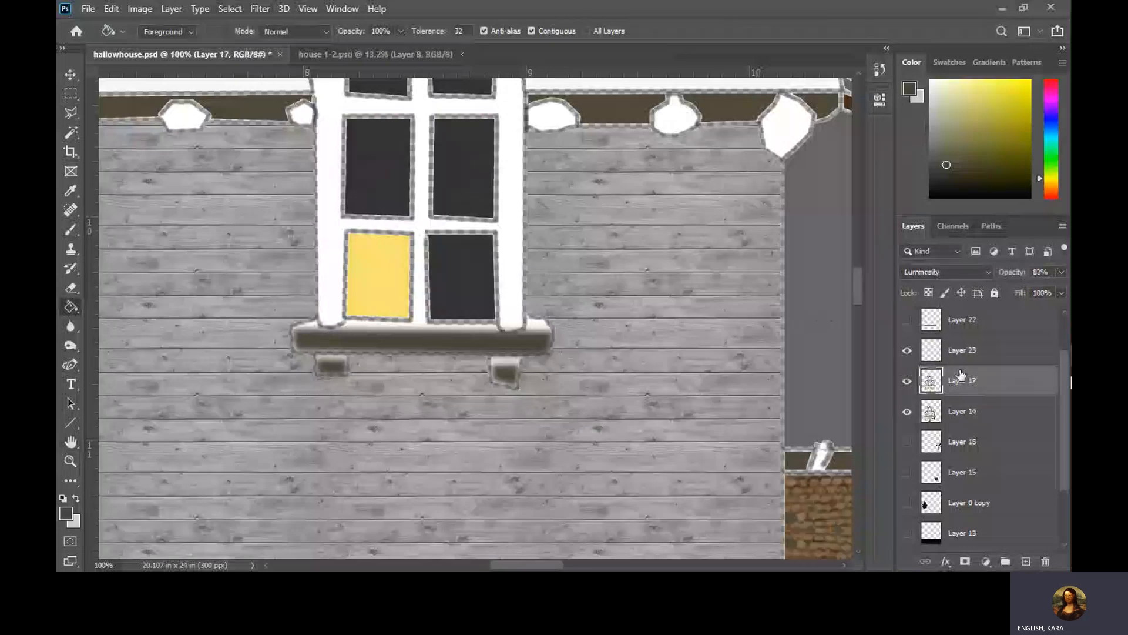
{"action": "left_click", "coordinate": [963, 357]}
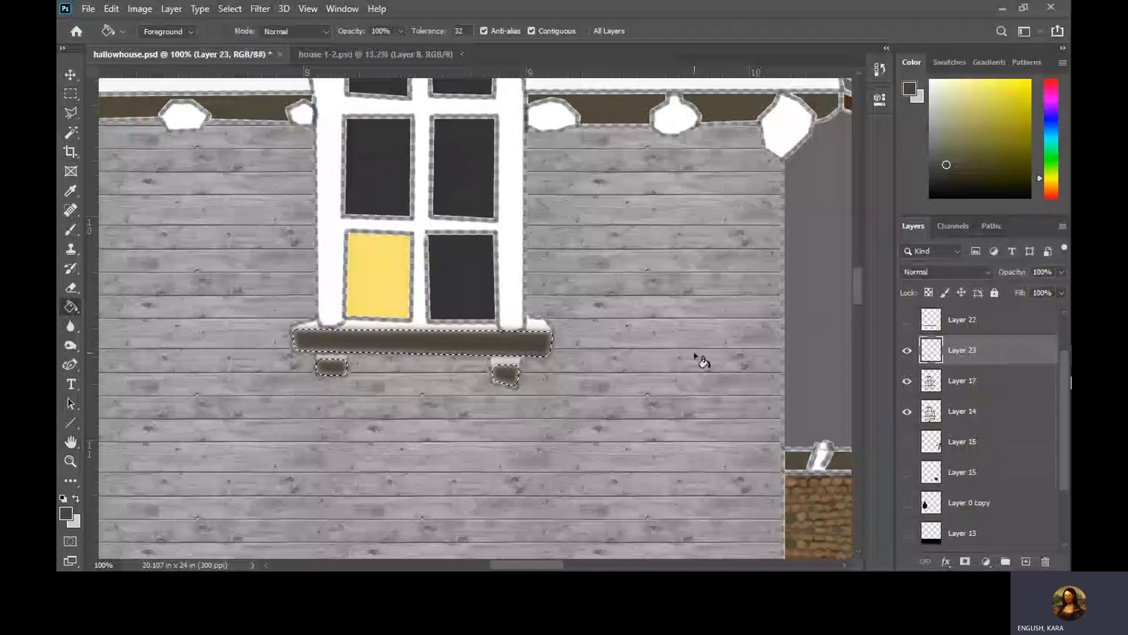
- Shift the blurred shadow slightly downward beneath the sill and brackets with the Move tool, and clear the selection
{"action": "left_click", "coordinate": [511, 353]}
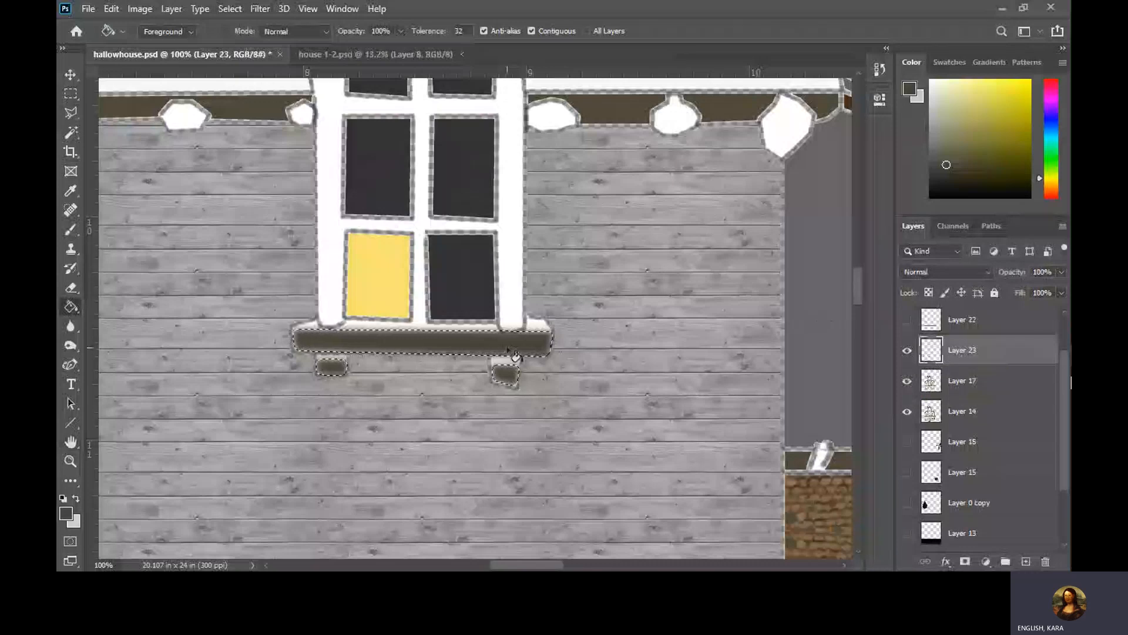
{"action": "left_click", "coordinate": [68, 73]}
{"action": "left_click_drag", "start_coordinate": [330, 351], "coordinate": [330, 365]}
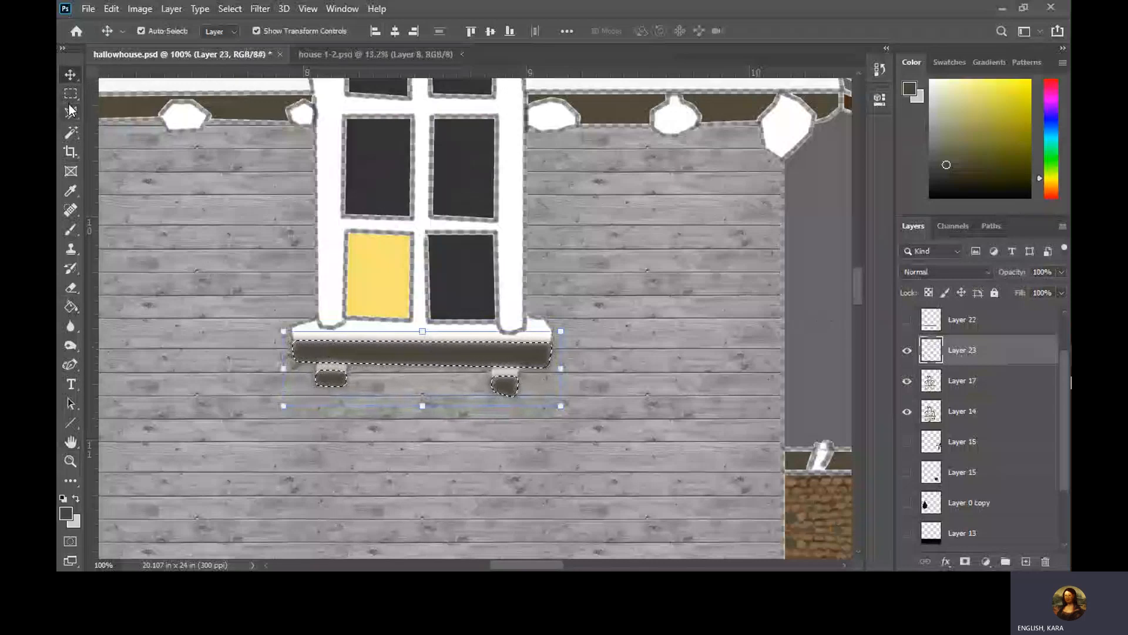
{"action": "left_click", "coordinate": [230, 8]}
{"action": "left_click", "coordinate": [236, 37]}
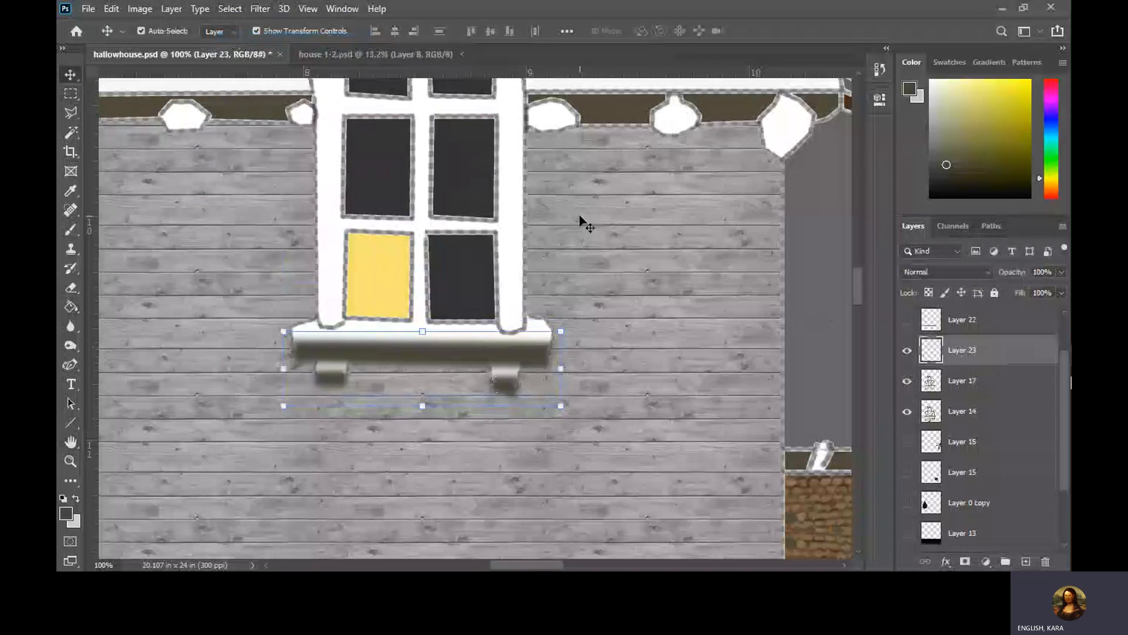
- Set the sill shadow layer's blend mode to Linear Burn and make Layer 22 visible
{"action": "left_click", "coordinate": [989, 272]}
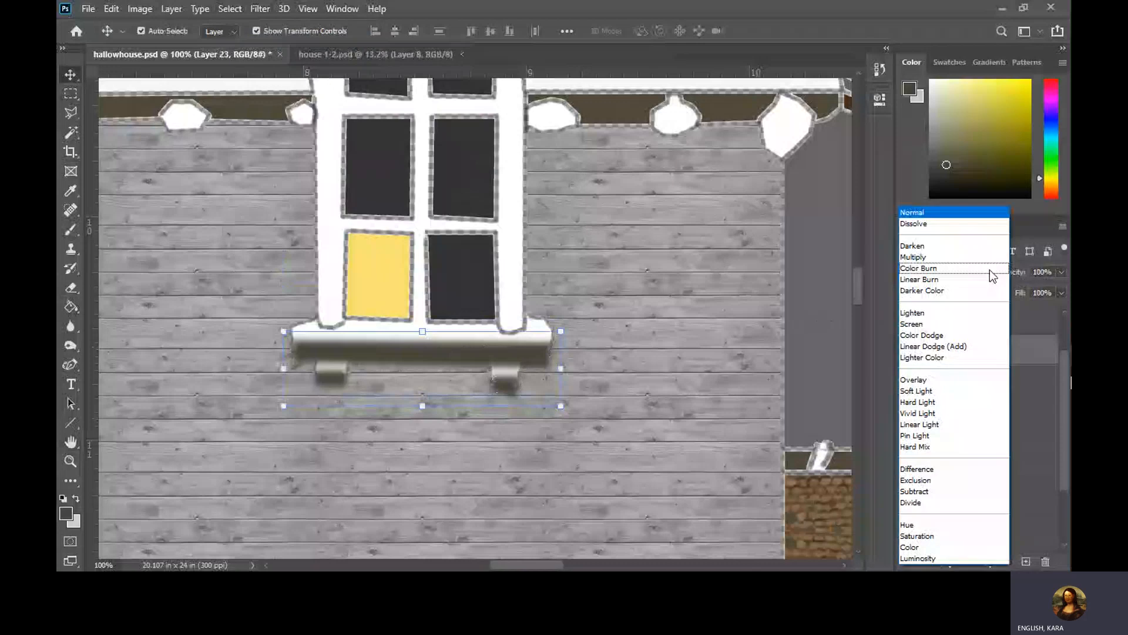
{"action": "left_click", "coordinate": [961, 279]}
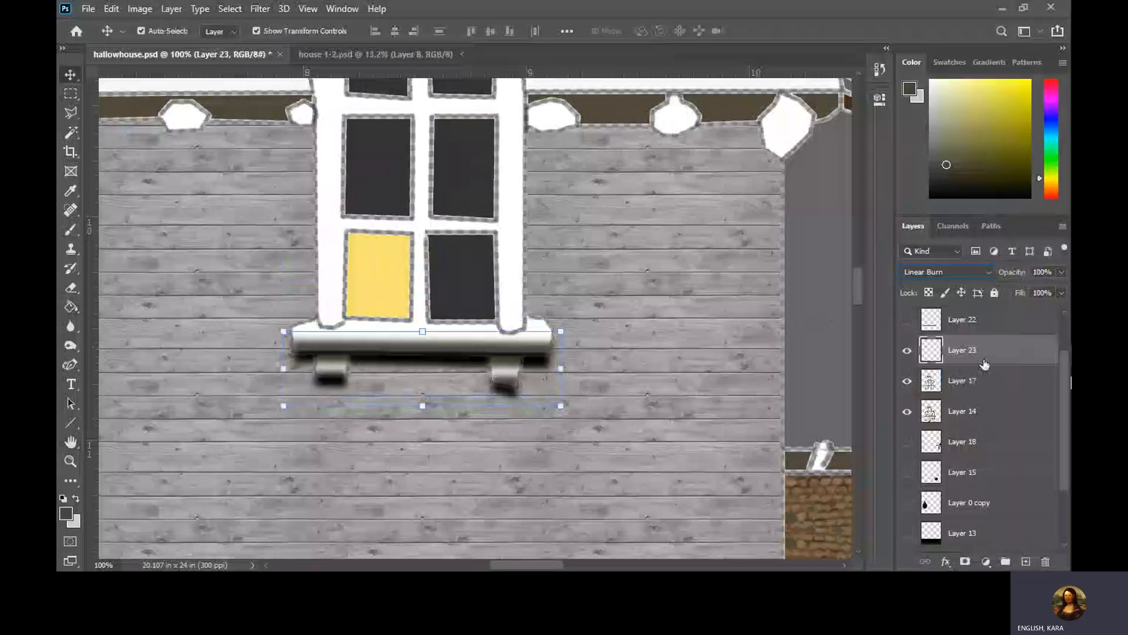
{"action": "left_click", "coordinate": [991, 319]}
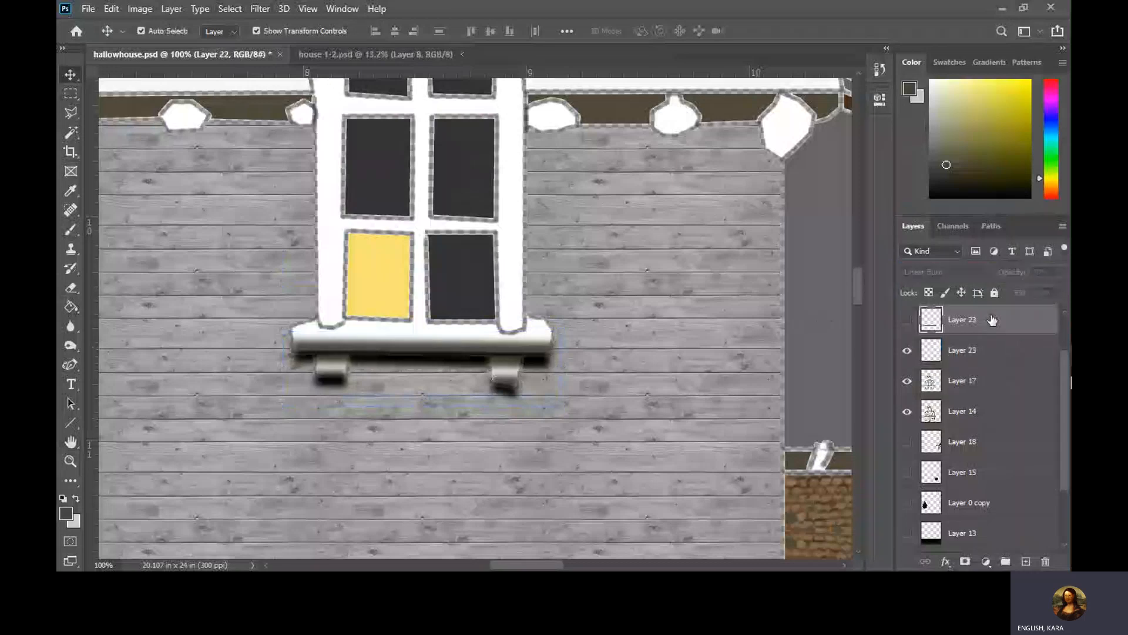
{"action": "left_click", "coordinate": [904, 321]}
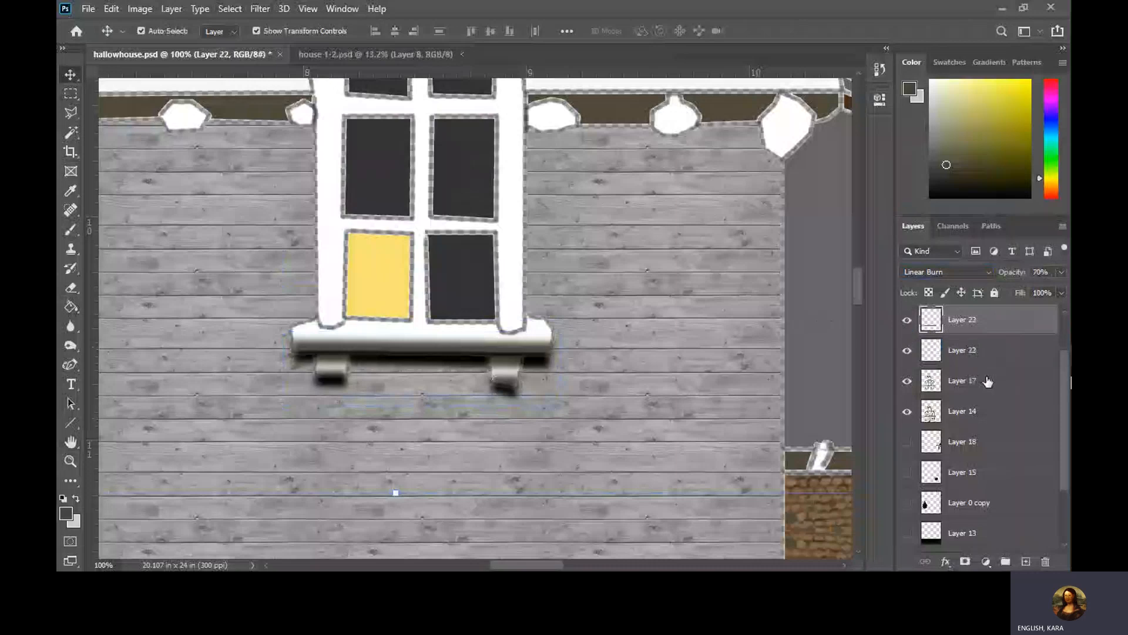
- Reduce the opacity of the sill shadow on Layer 23 to 68%
{"action": "left_click", "coordinate": [990, 355]}
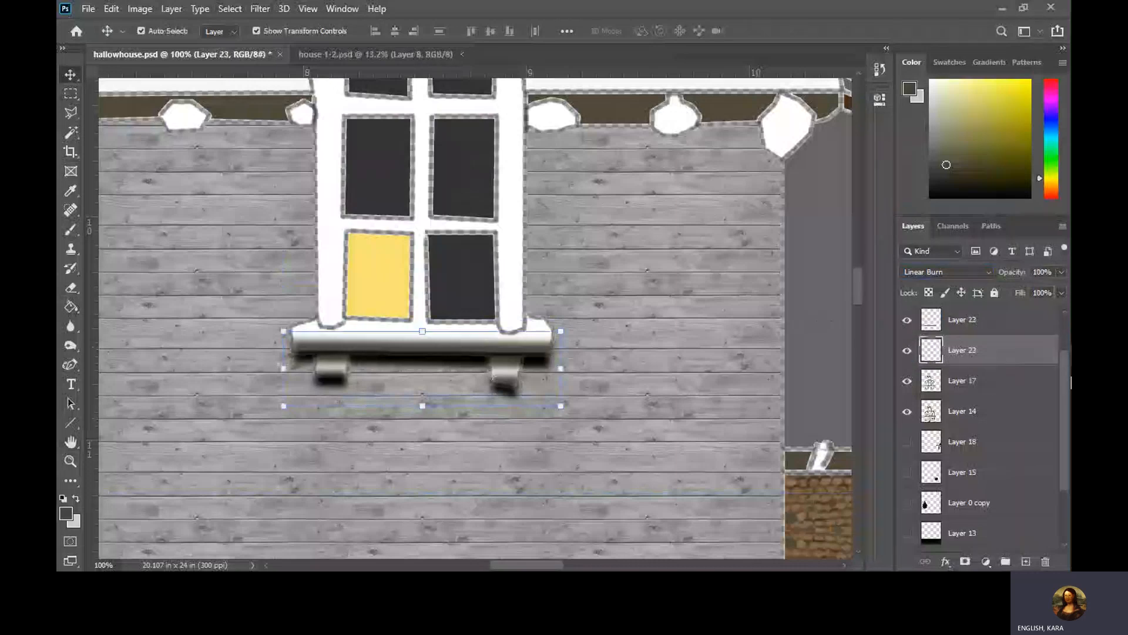
{"action": "left_click", "coordinate": [1061, 272]}
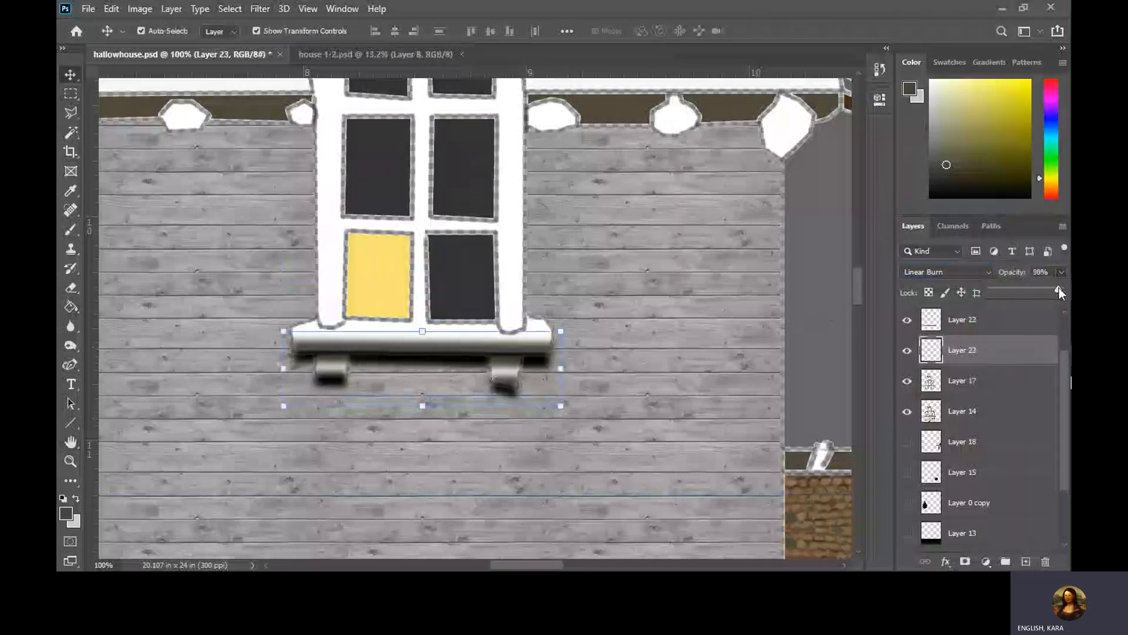
{"action": "left_click_drag", "start_coordinate": [1051, 292], "coordinate": [1038, 294]}
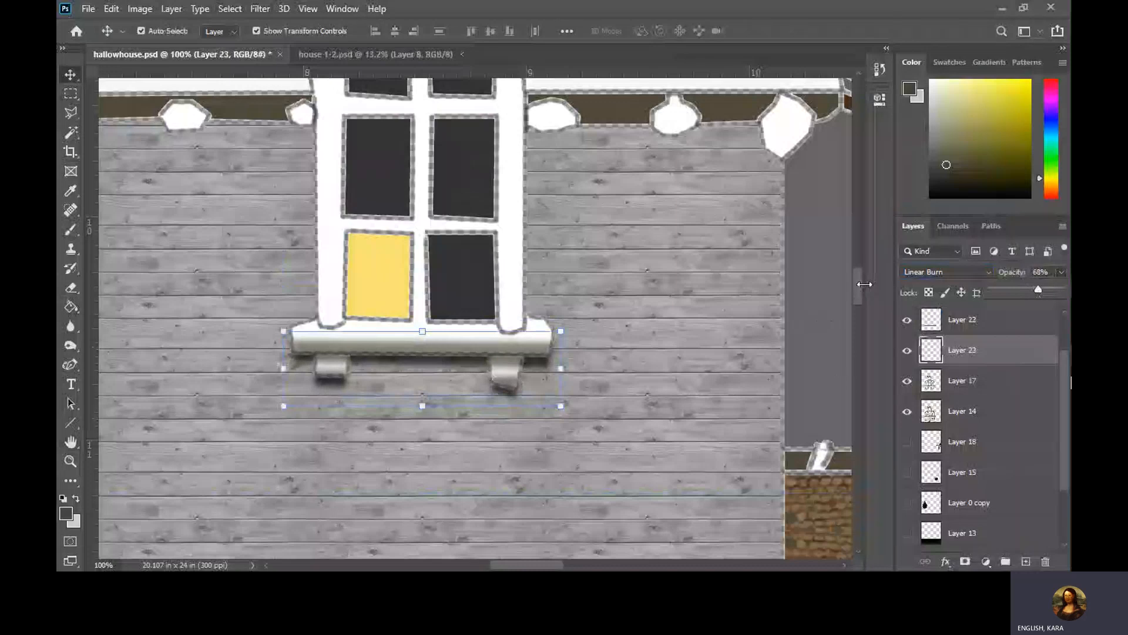
- Compare the lower window with the Layer 21 shadows shown and hidden
{"action": "left_click_drag", "start_coordinate": [860, 280], "coordinate": [858, 319]}
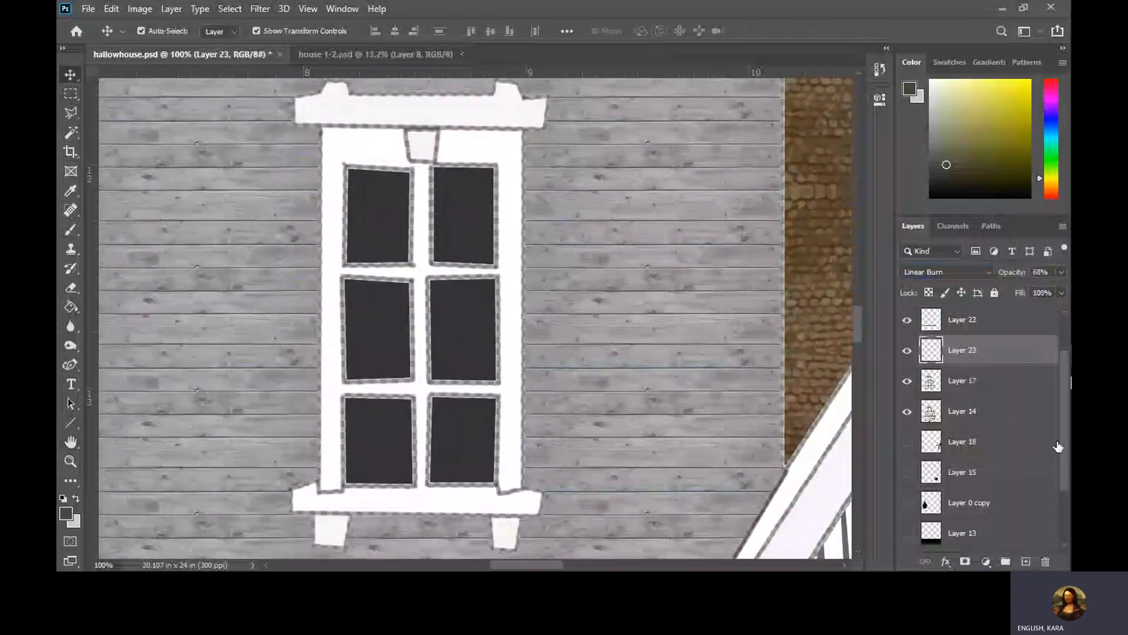
{"action": "left_click_drag", "start_coordinate": [1064, 450], "coordinate": [1063, 432]}
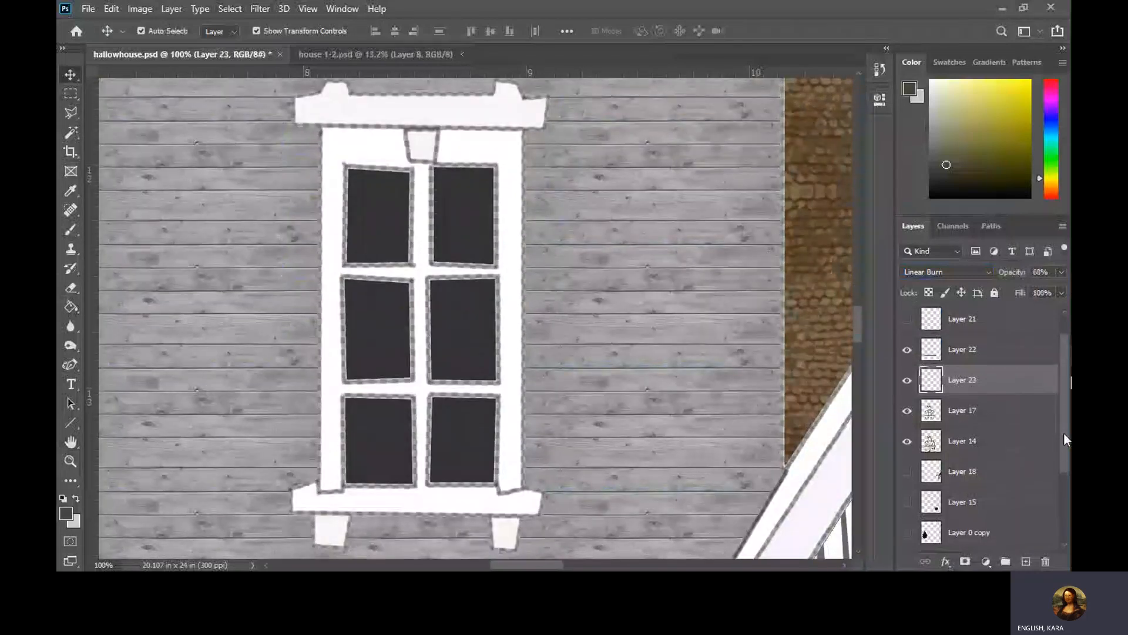
{"action": "left_click", "coordinate": [906, 326]}
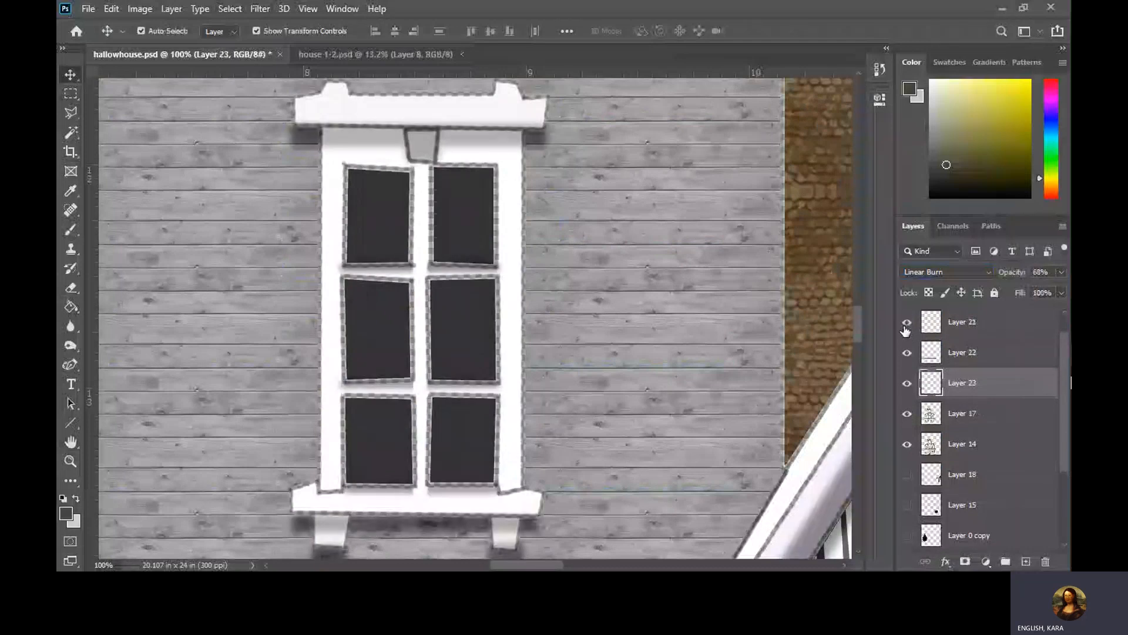
{"action": "left_click", "coordinate": [906, 328]}
{"action": "left_click", "coordinate": [907, 330]}
{"action": "left_click", "coordinate": [907, 331]}
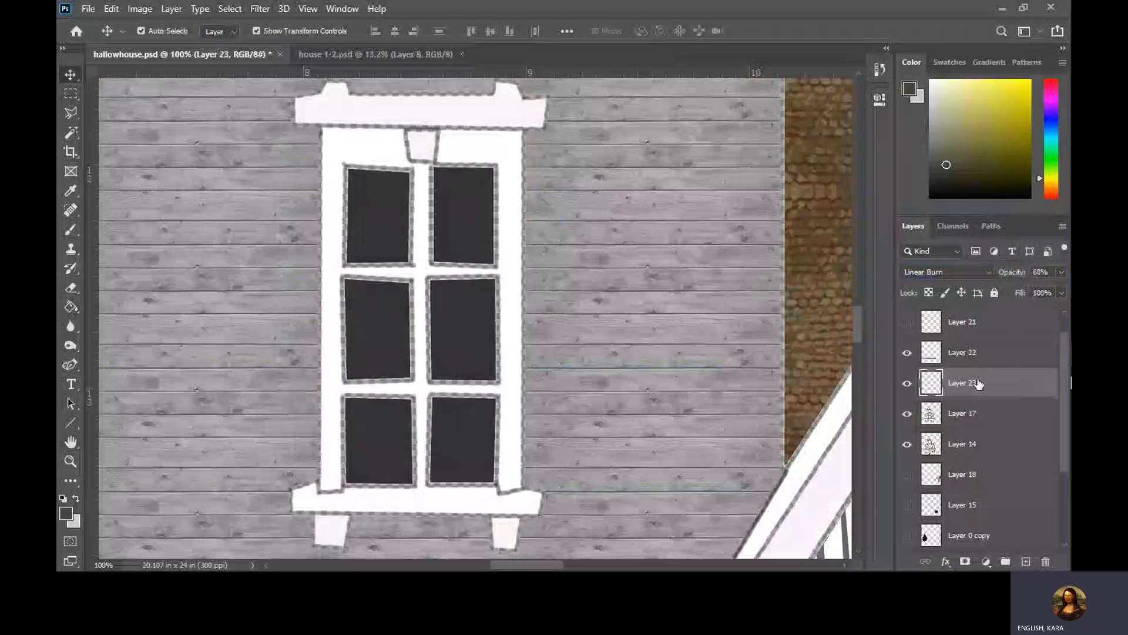
- Show Layer 21 to shade the lower window's header, and make the sill shadow on Layer 23 active again
{"action": "scroll", "coordinate": [1065, 390], "scroll_direction": "up", "scroll_amount": 1}
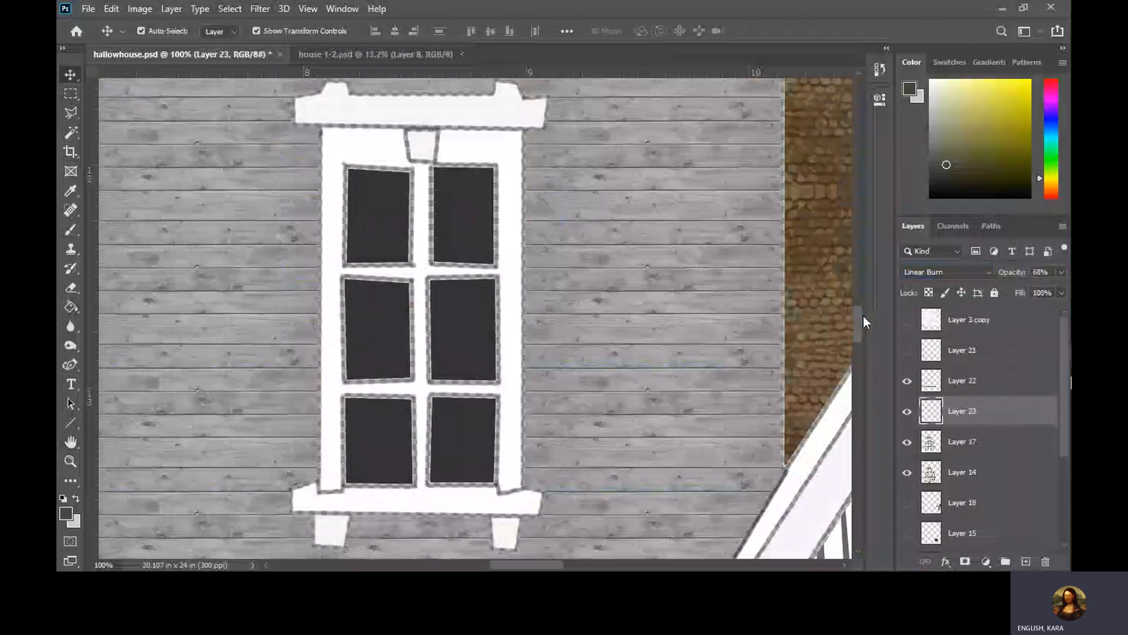
{"action": "left_click_drag", "start_coordinate": [863, 315], "coordinate": [862, 291]}
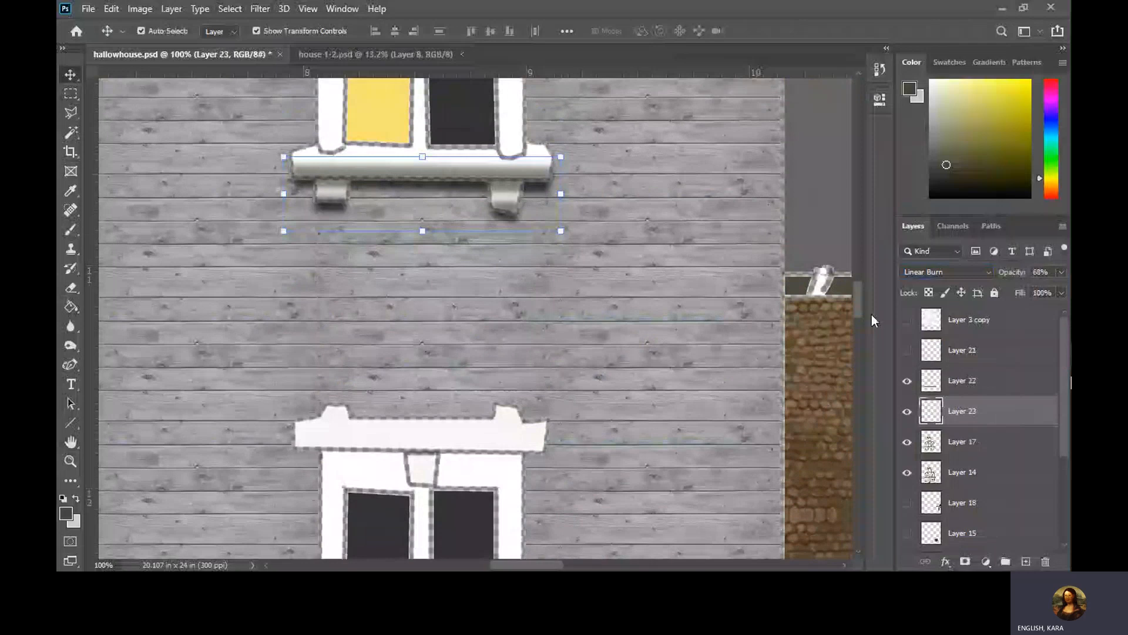
{"action": "left_click", "coordinate": [906, 351]}
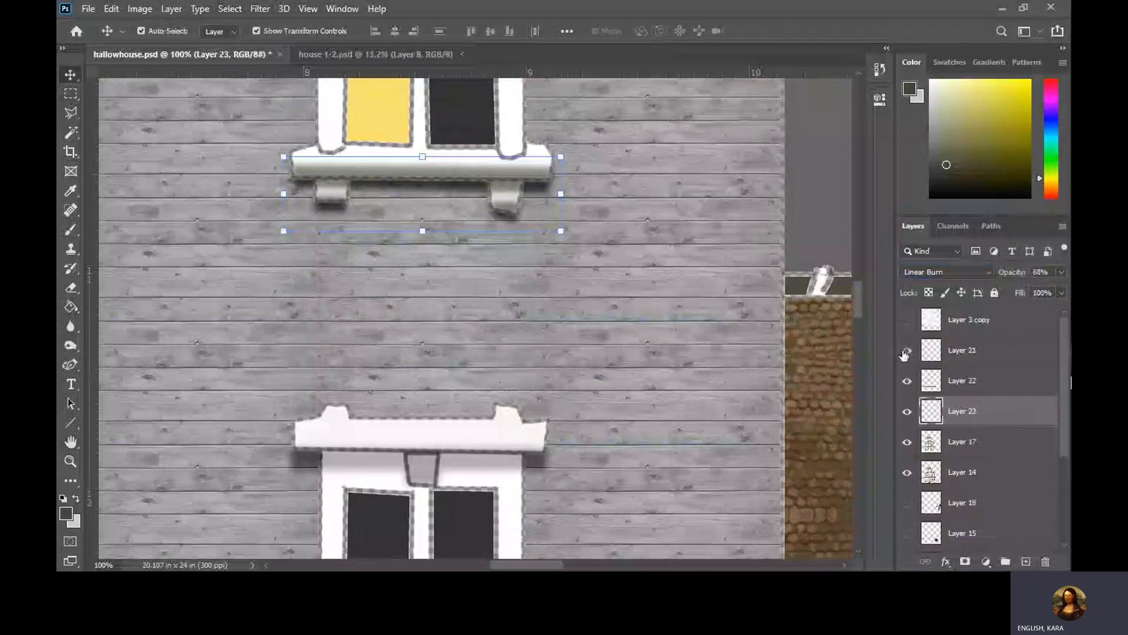
{"action": "left_click", "coordinate": [906, 351]}
{"action": "left_click", "coordinate": [906, 352]}
{"action": "left_click", "coordinate": [1001, 354]}
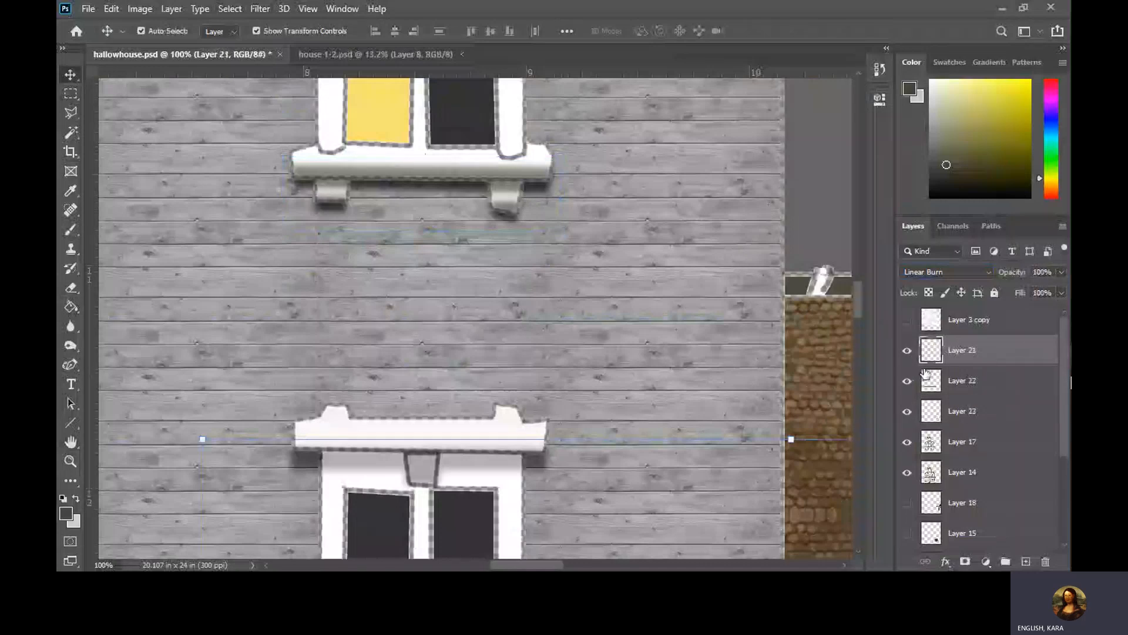
{"action": "left_click", "coordinate": [978, 418]}
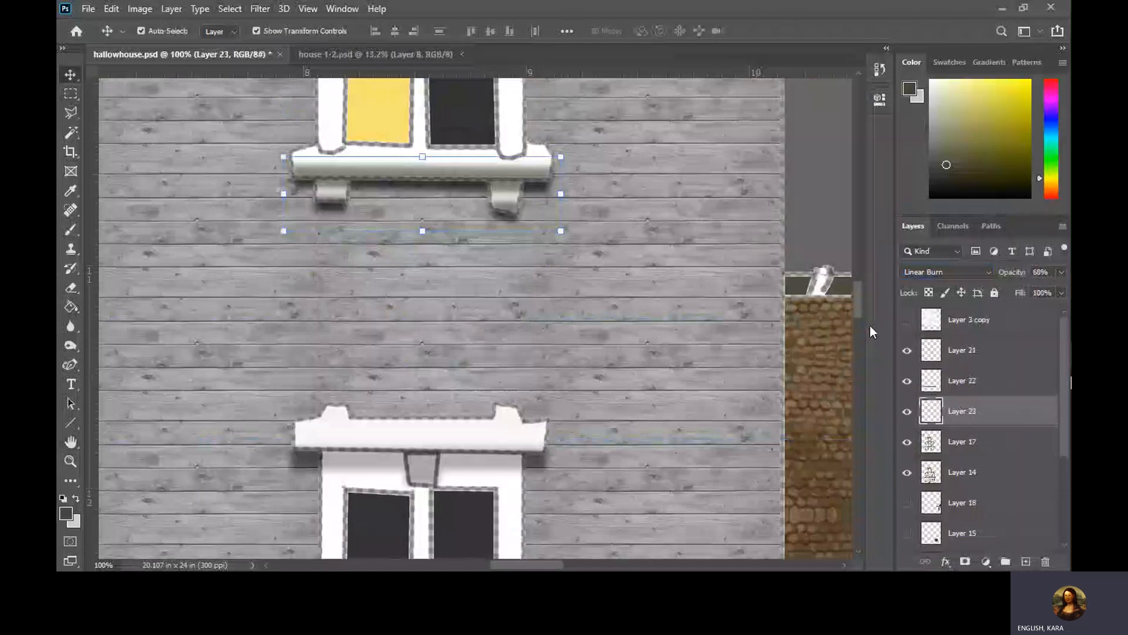
- Show the dark background on Layer 4 and review the shaded upper window at 50% magnification
{"action": "left_click_drag", "start_coordinate": [860, 304], "coordinate": [862, 275]}
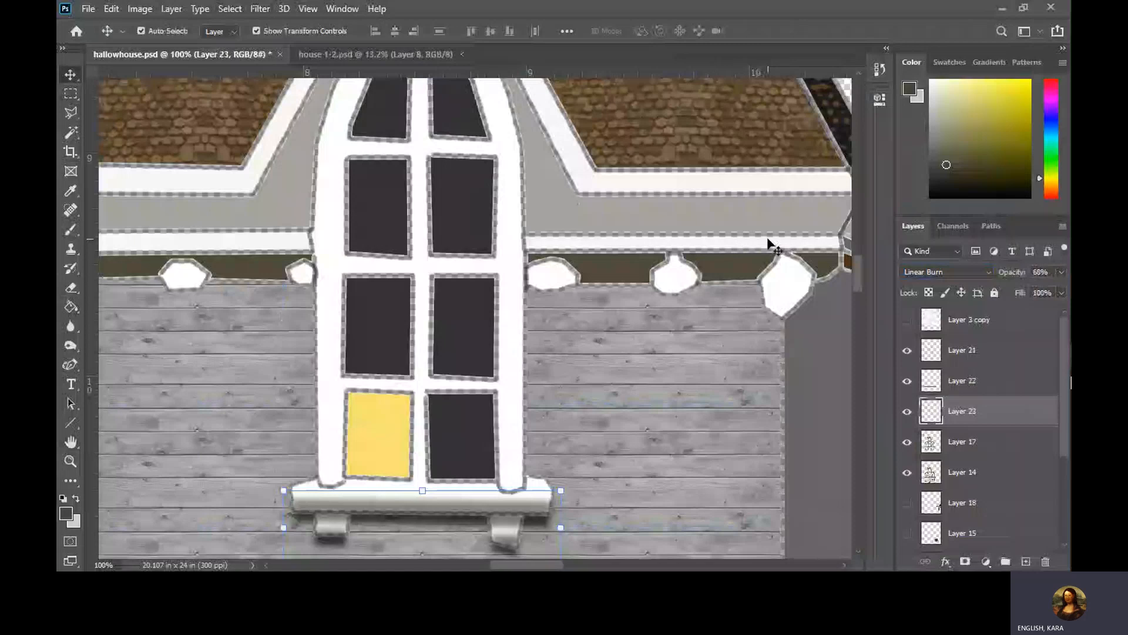
{"action": "left_click", "coordinate": [300, 10]}
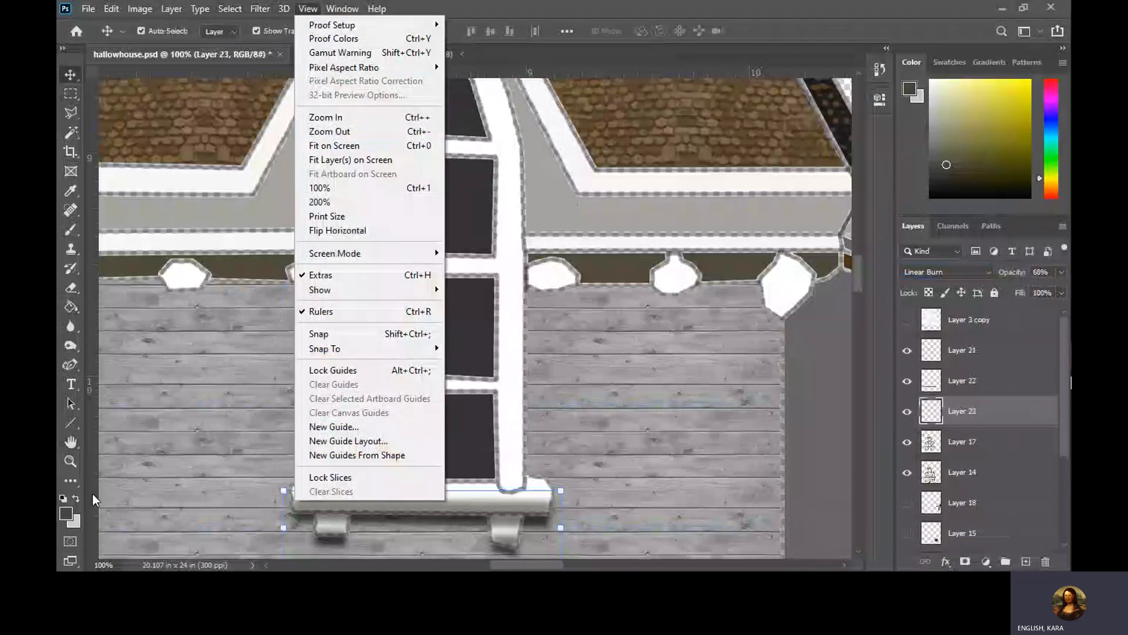
{"action": "left_click", "coordinate": [111, 566]}
{"action": "left_click", "coordinate": [109, 564]}
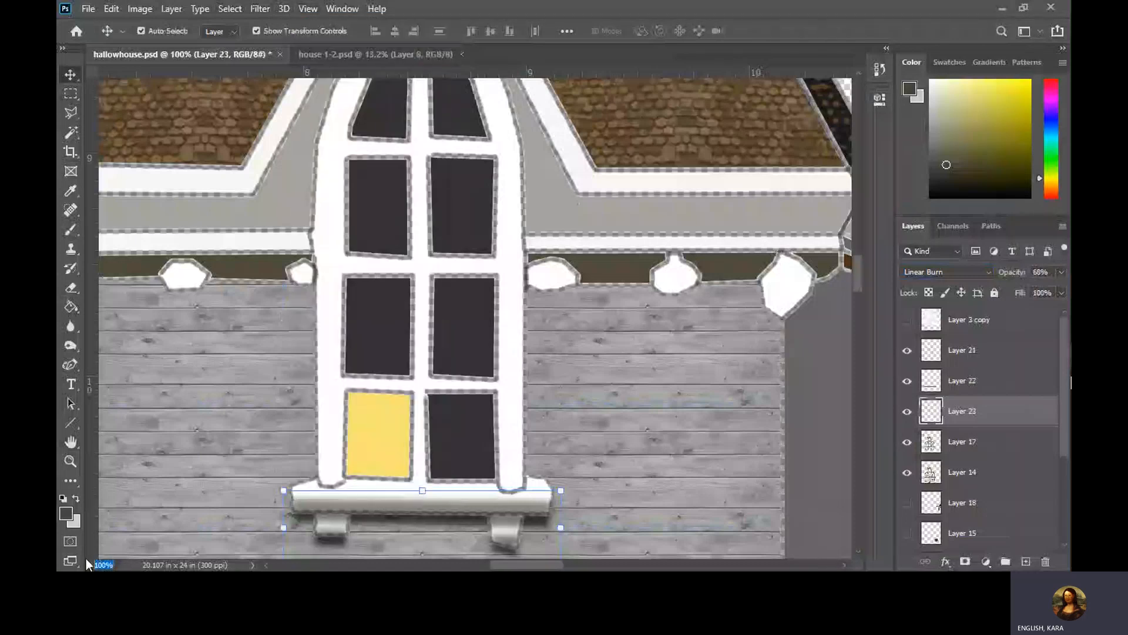
{"action": "type", "text": "5"}
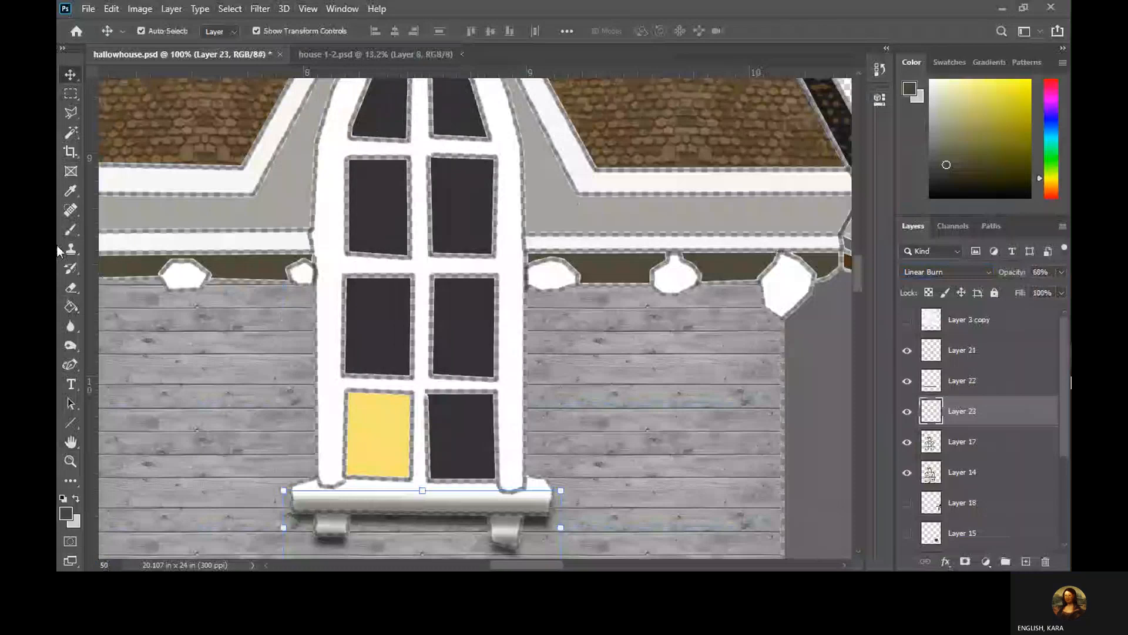
{"action": "type", "text": "0"}
{"action": "key", "text": "Return"}
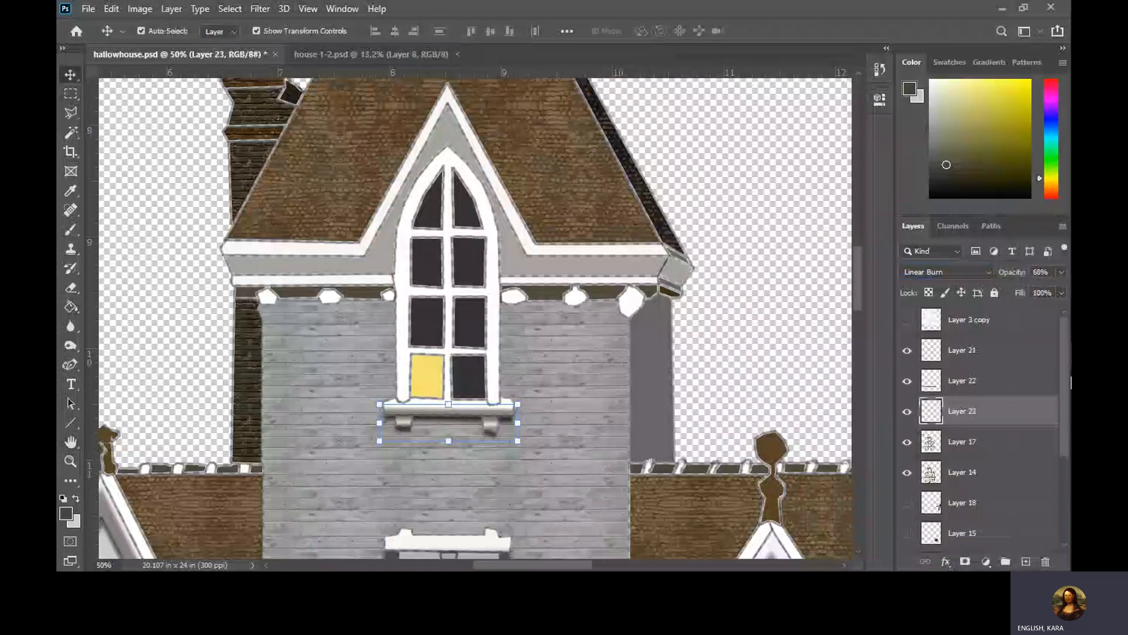
{"action": "mouse_move", "coordinate": [1070, 206]}
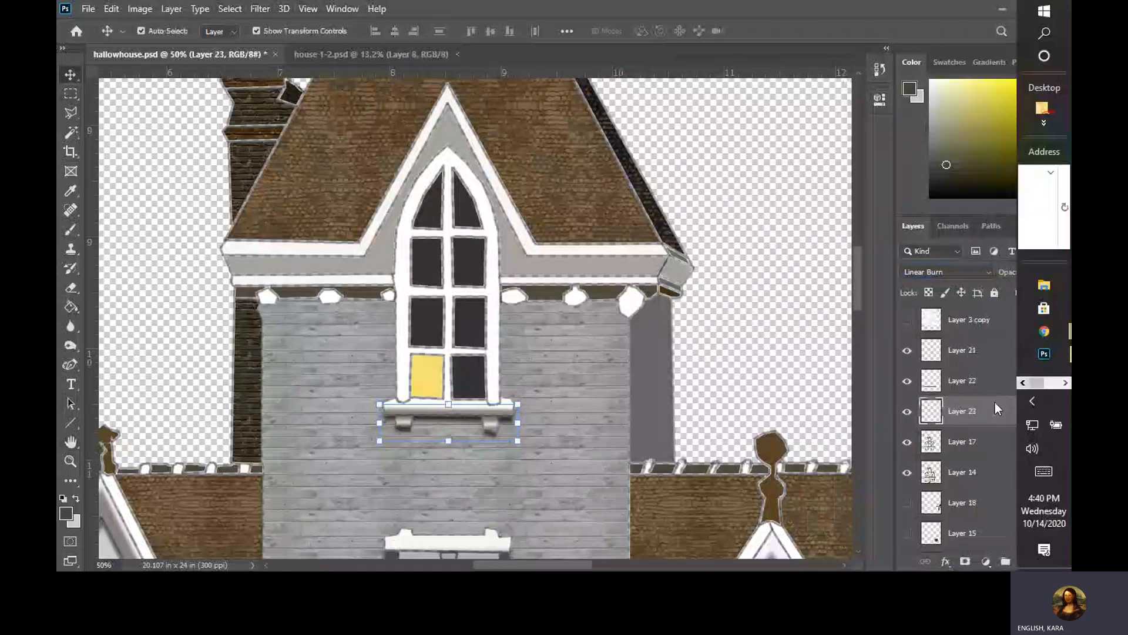
{"action": "left_click_drag", "start_coordinate": [1063, 418], "coordinate": [1063, 492]}
{"action": "left_click", "coordinate": [907, 521]}
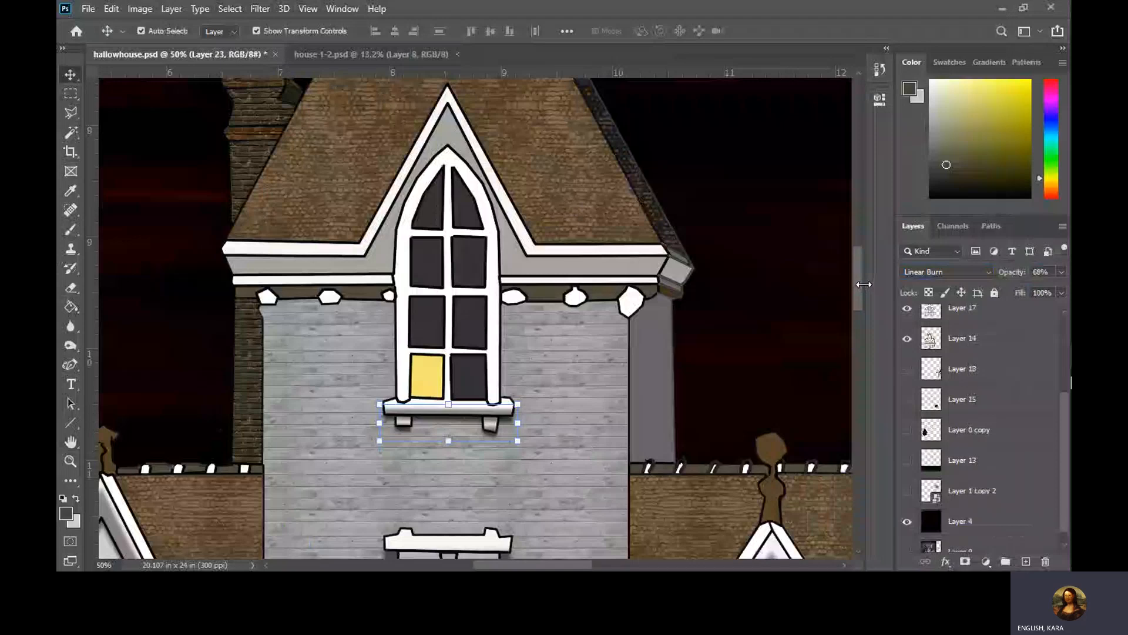
{"action": "left_click_drag", "start_coordinate": [853, 285], "coordinate": [922, 270]}
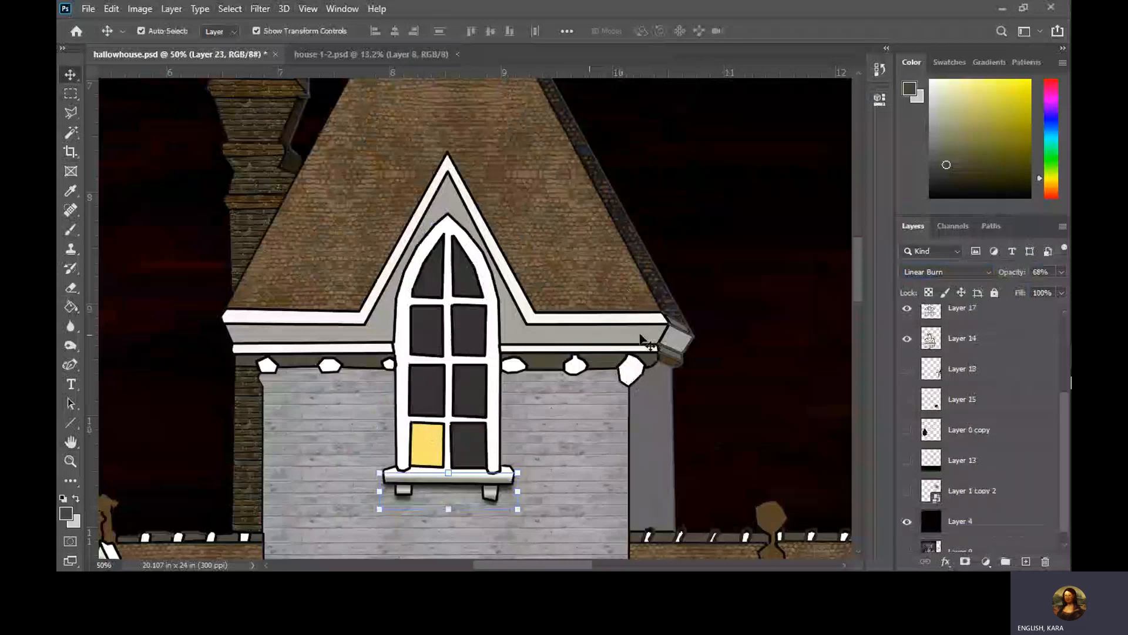
{"action": "left_click_drag", "start_coordinate": [855, 266], "coordinate": [856, 287]}
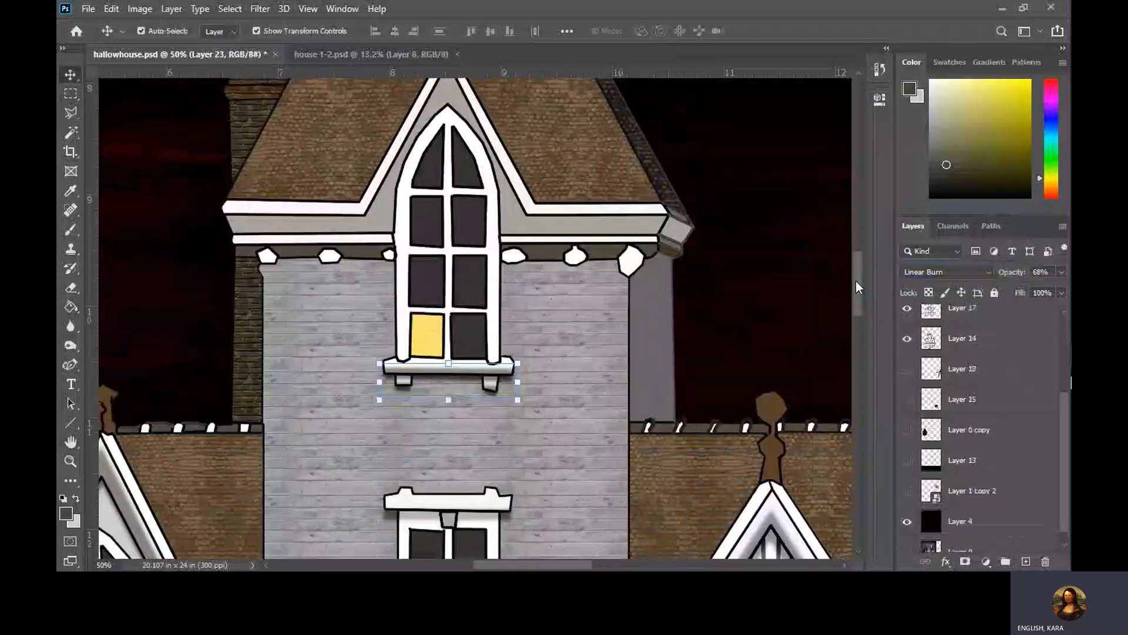